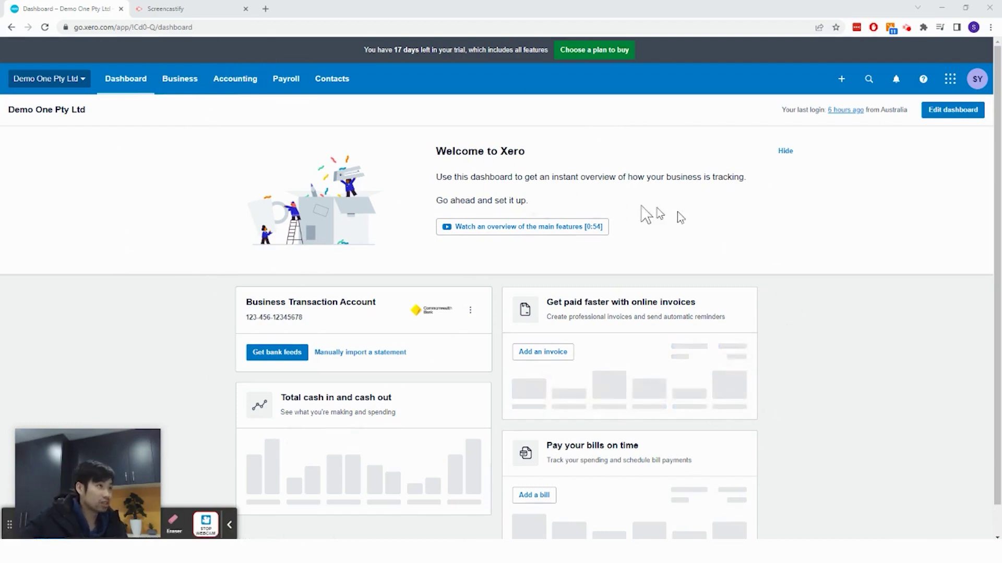
- Start adding a Commonwealth Bank (CBA) bank account, then return to the company dashboard
left_click(235, 78)
left_click(251, 116)
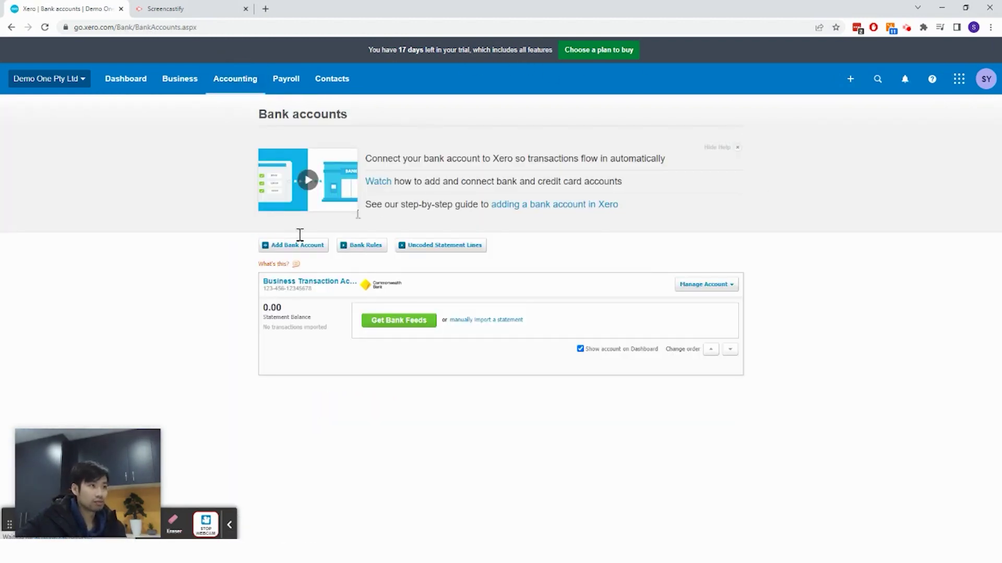
left_click(282, 245)
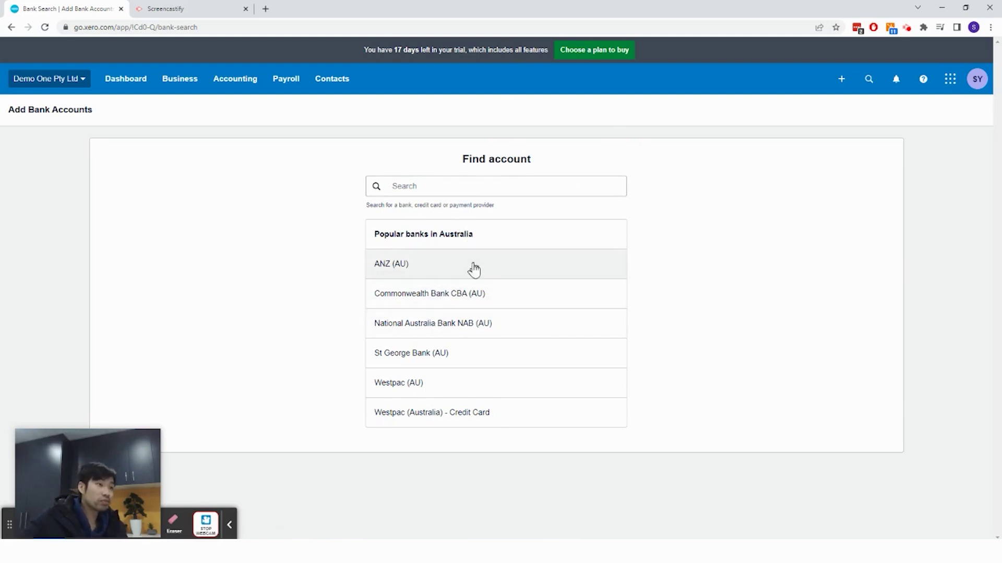
left_click(483, 300)
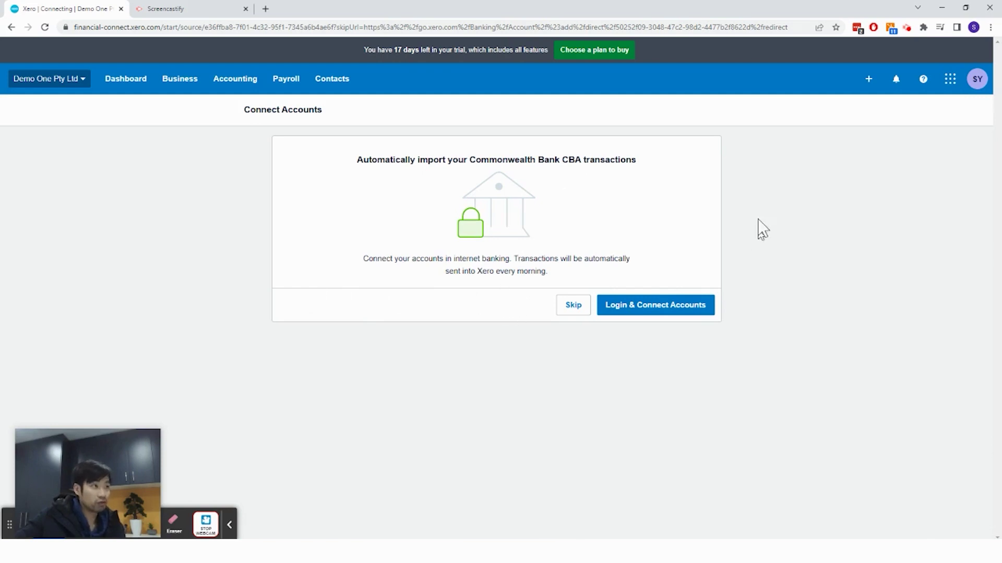
left_click(126, 79)
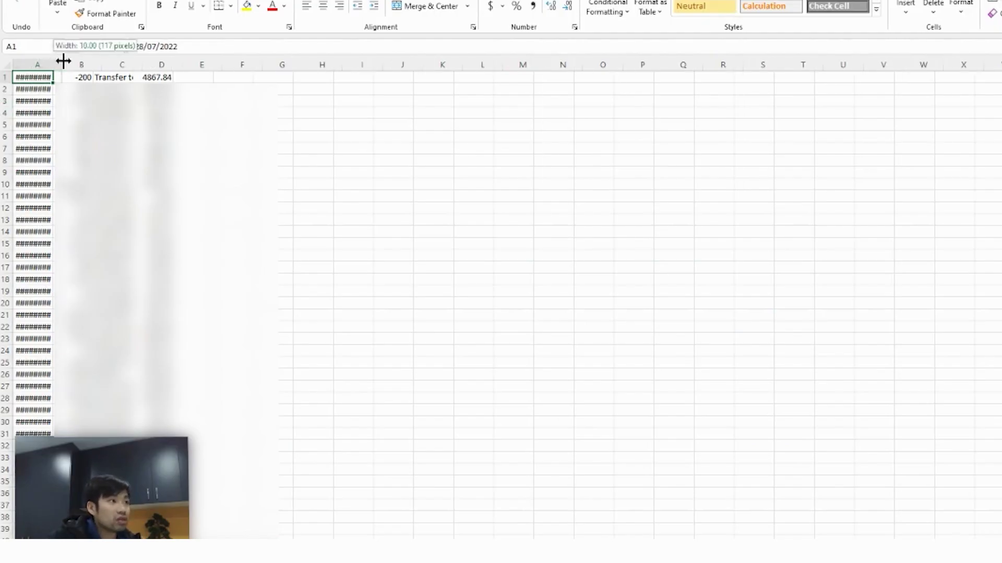
- Autofit column A to show full dates and review row 1's amount, description and balance
double_click(53, 61)
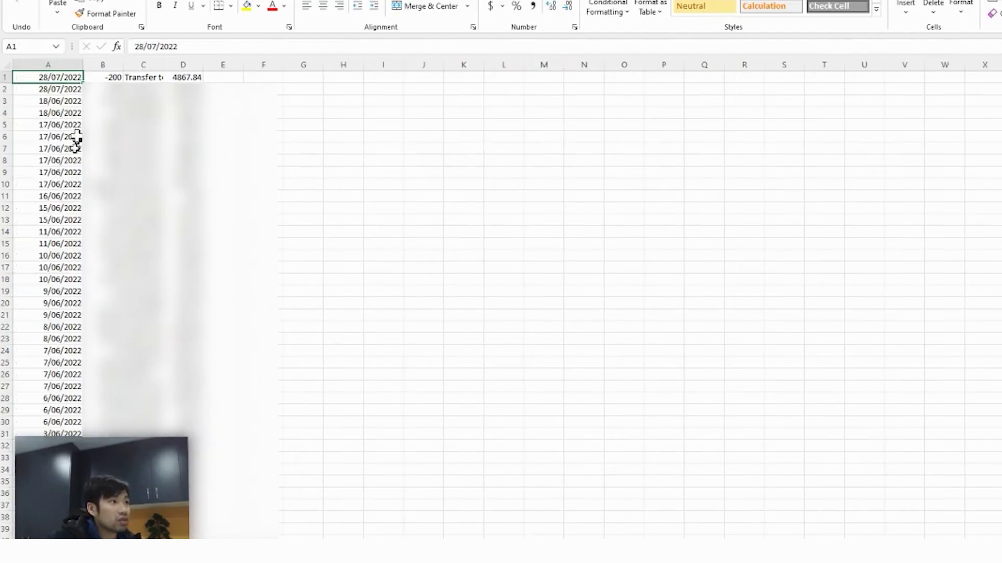
left_click(99, 76)
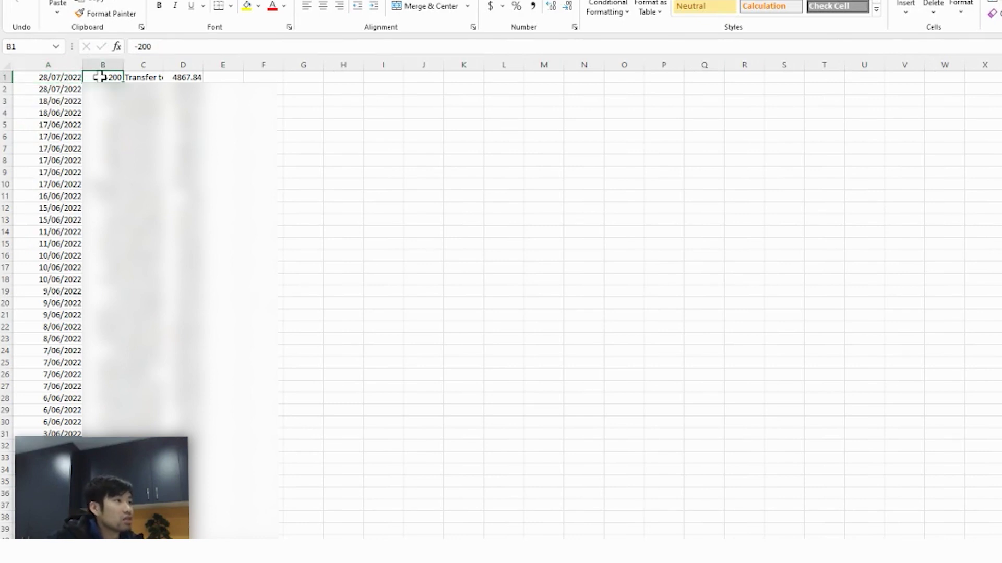
left_click(148, 78)
left_click(193, 76)
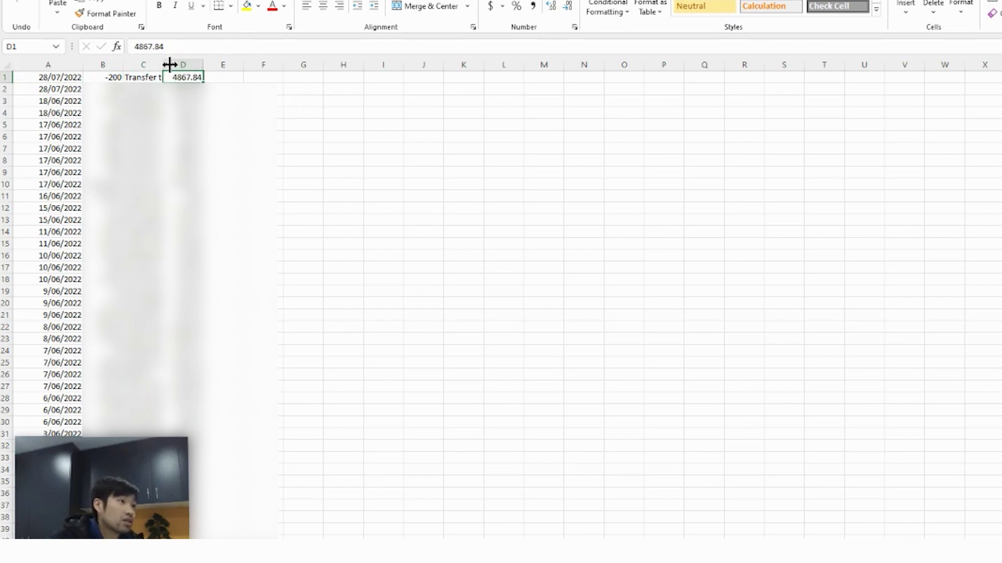
- Widen column C to read 'Transfer to xx CommBank app' and review rows 1, 5 and 6
left_click_drag(203, 64, 322, 64)
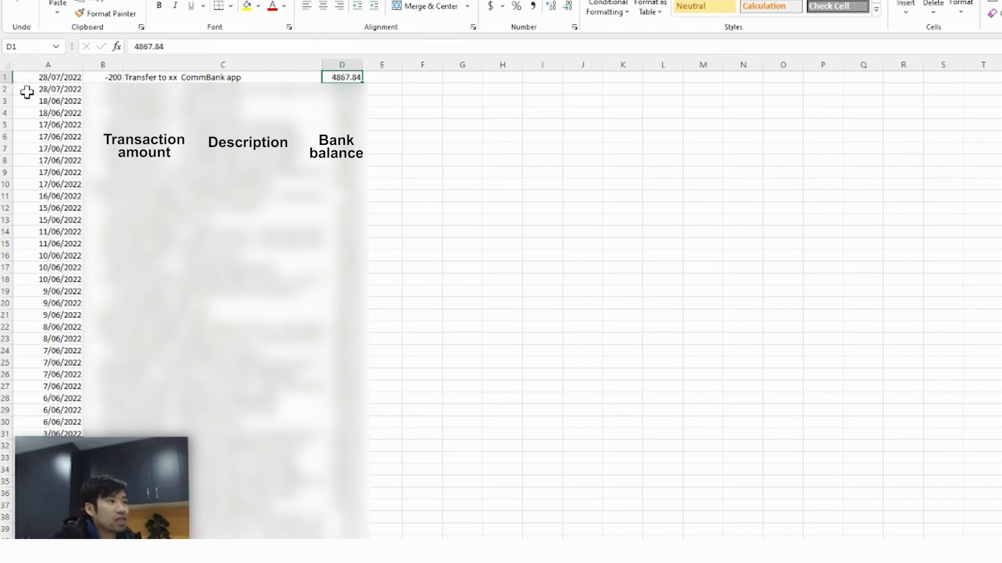
left_click(63, 77)
left_click(112, 78)
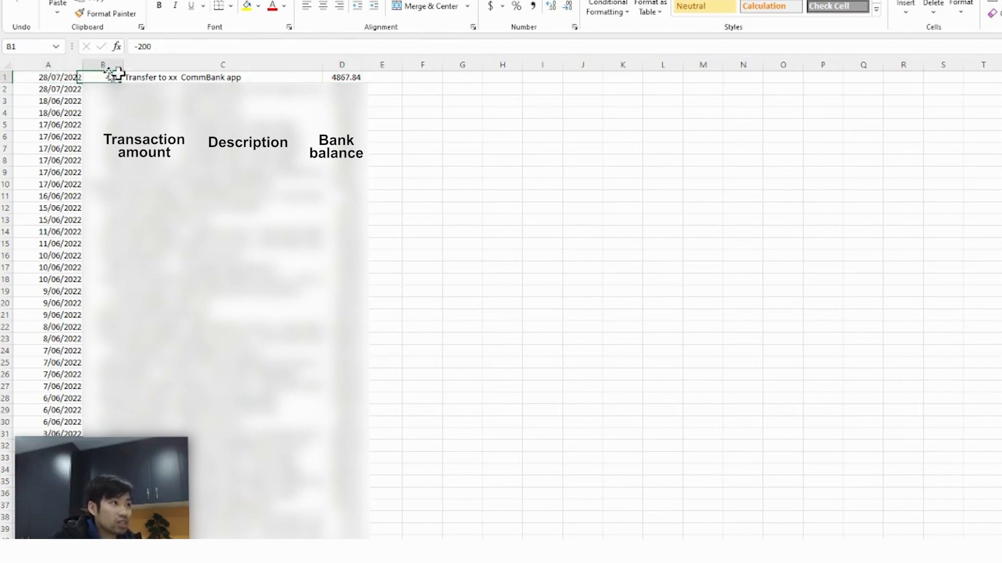
left_click(190, 77)
left_click(354, 75)
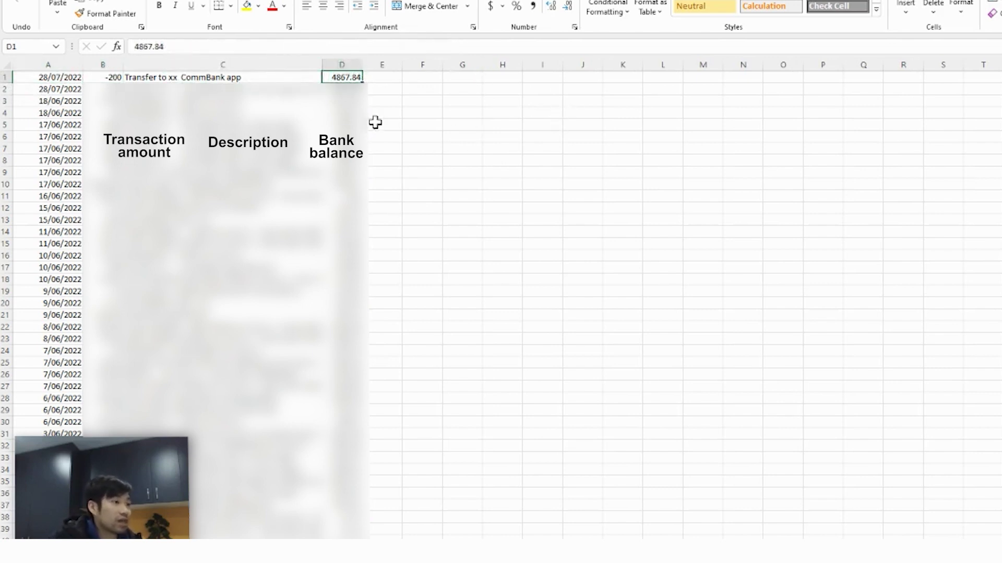
left_click_drag(61, 125, 502, 140)
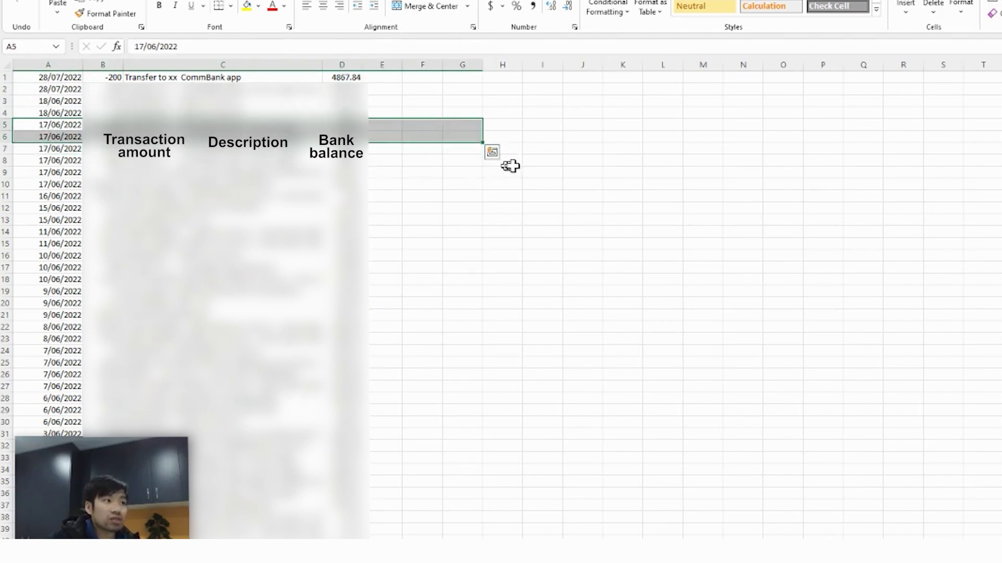
left_click(502, 161)
scroll(396, 180, "down", 14)
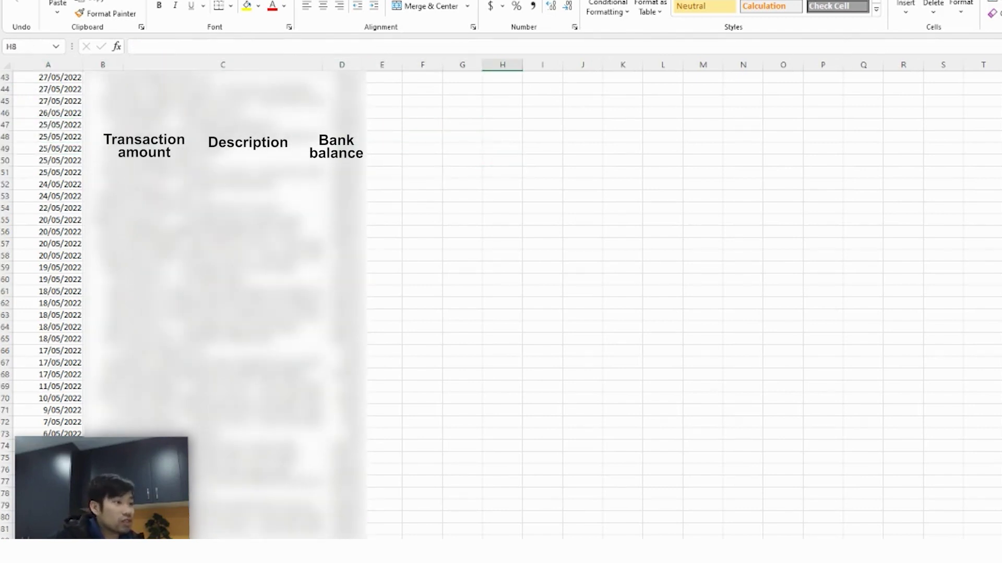
scroll(501, 304, "down", 1)
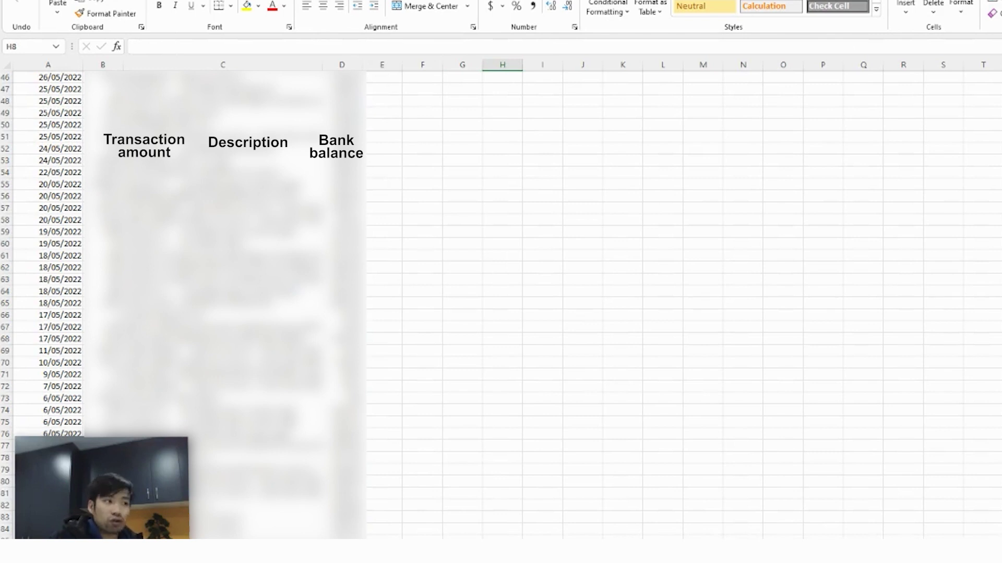
scroll(501, 304, "down", 2)
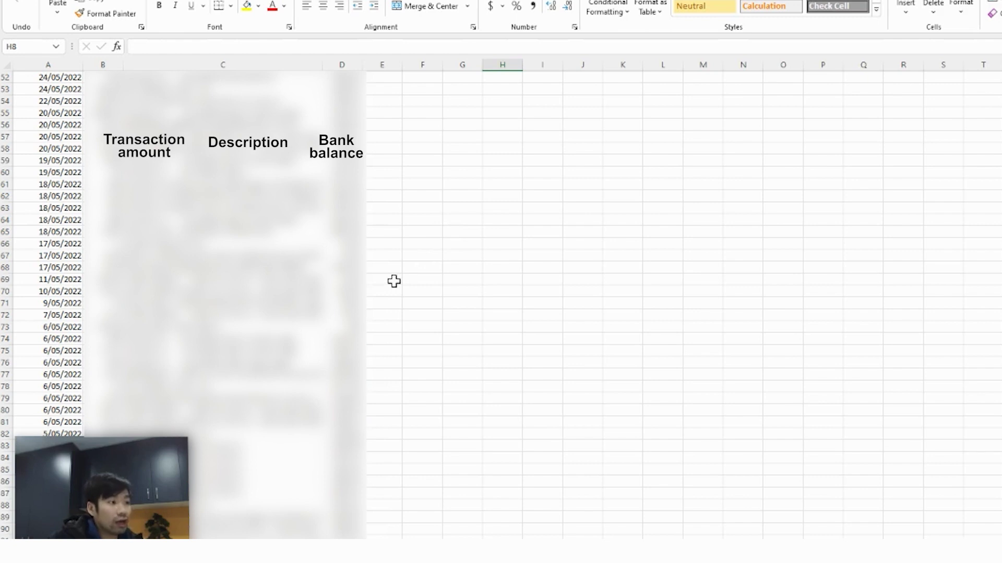
scroll(397, 278, "down", 20)
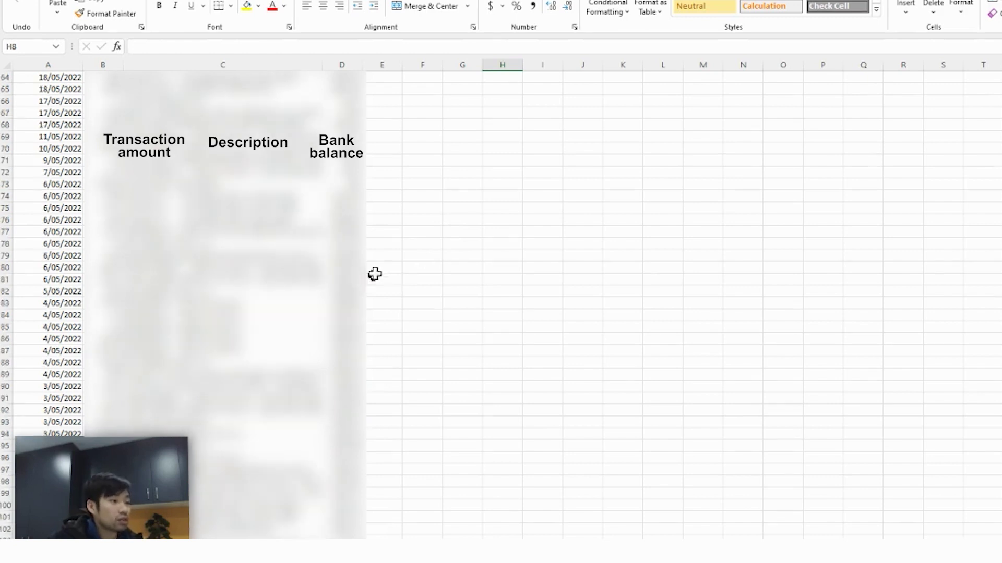
scroll(381, 259, "down", 20)
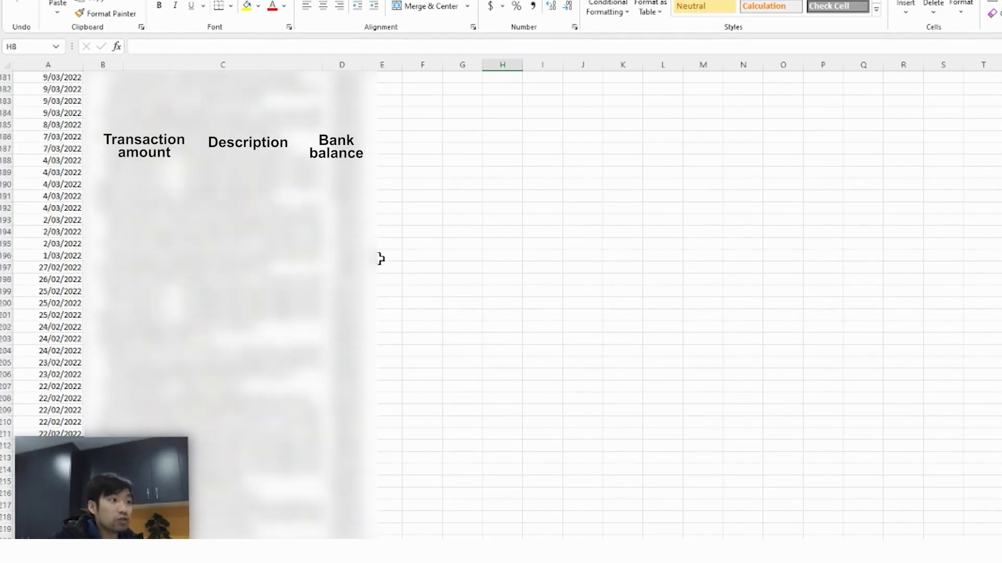
scroll(381, 259, "down", 13)
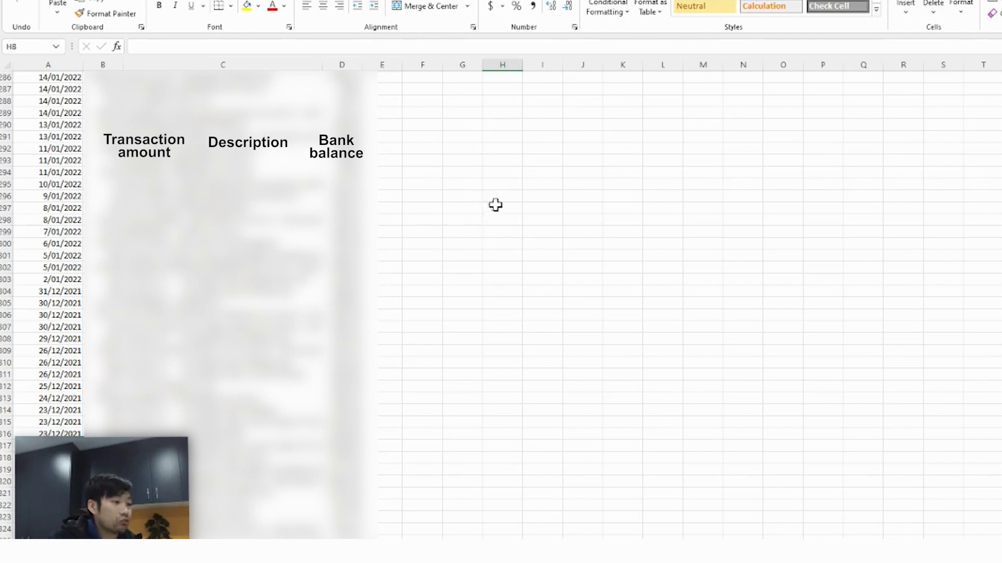
scroll(495, 205, "down", 20)
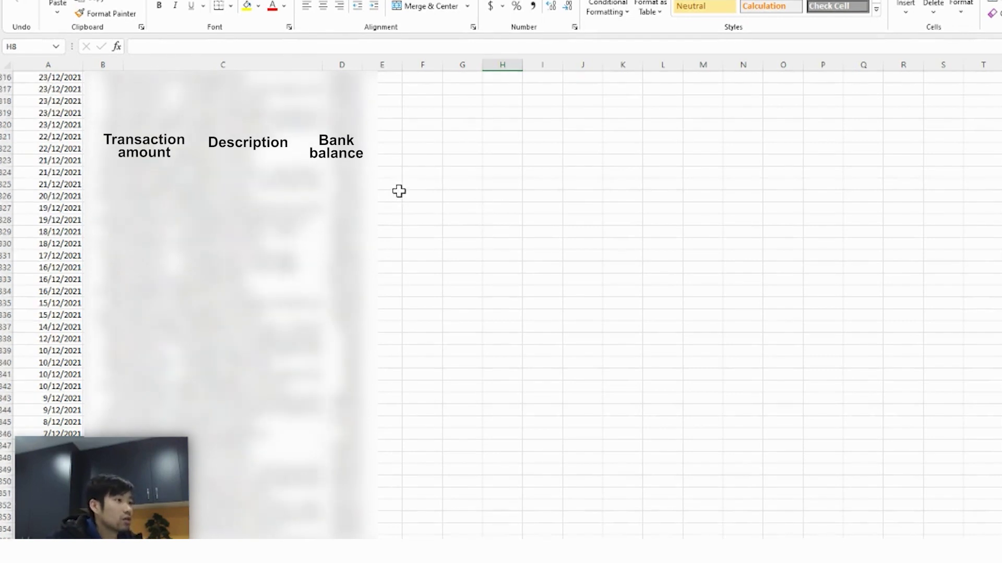
scroll(381, 185, "down", 20)
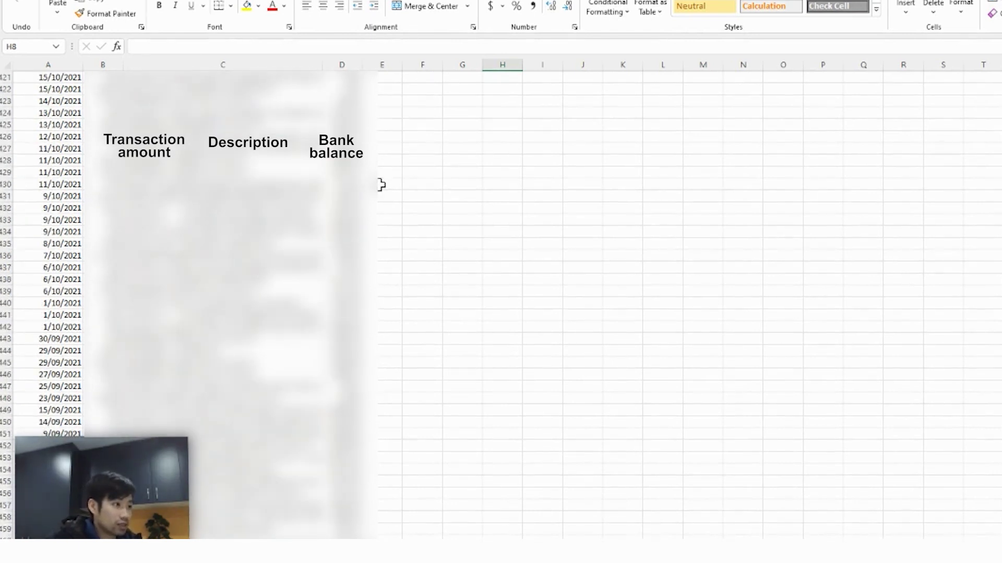
scroll(382, 185, "down", 16)
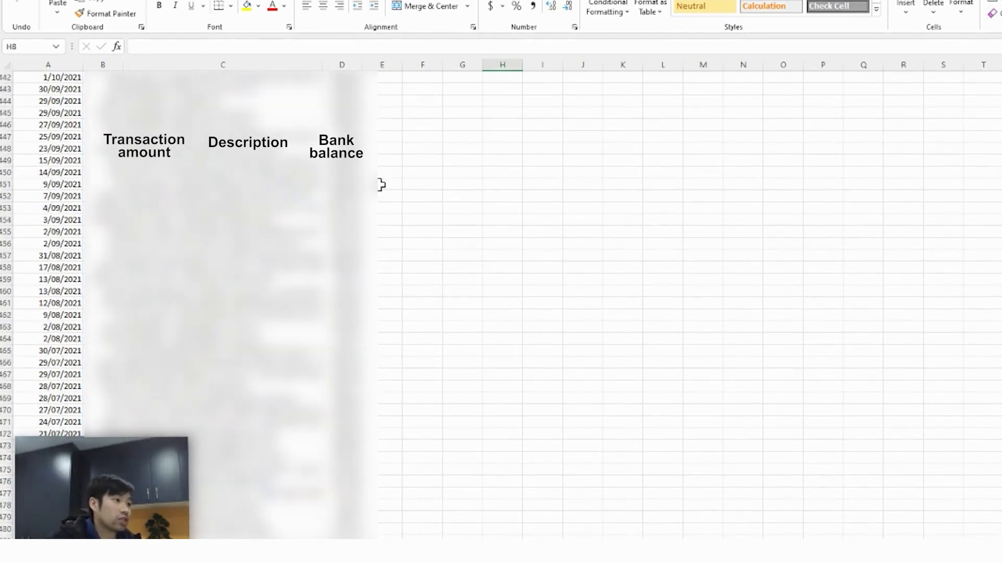
scroll(381, 184, "down", 4)
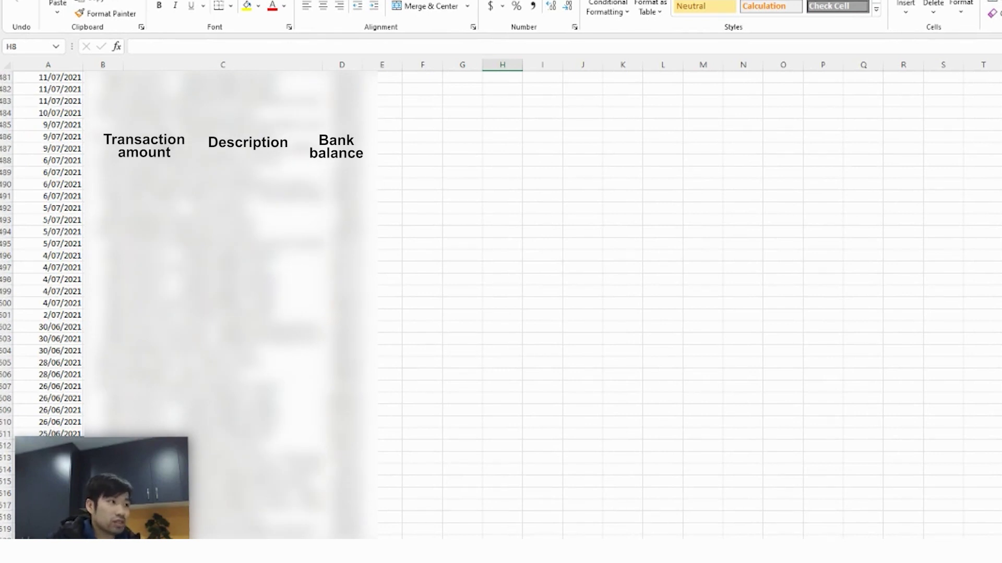
left_click(6, 328)
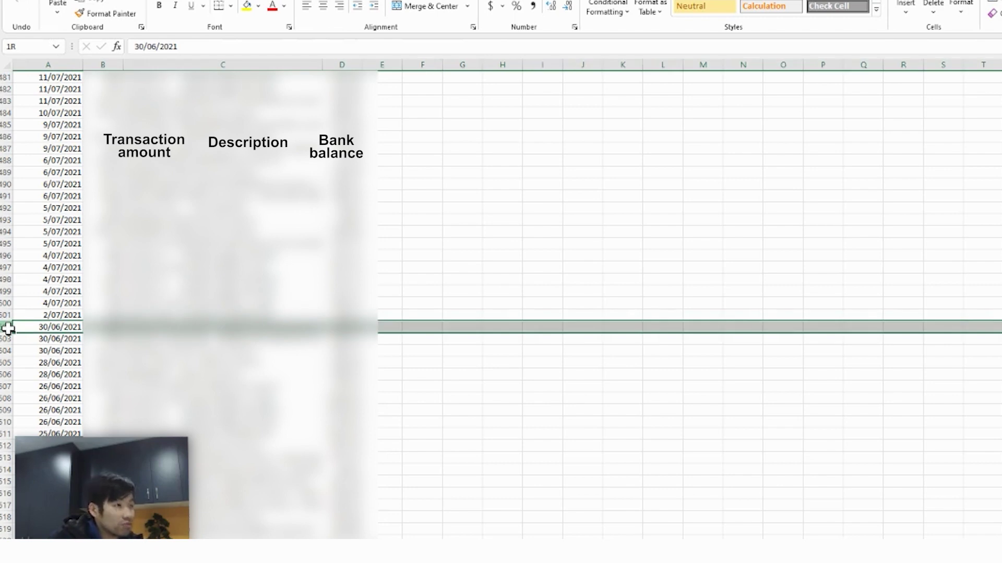
left_click_drag(8, 328, 5, 518)
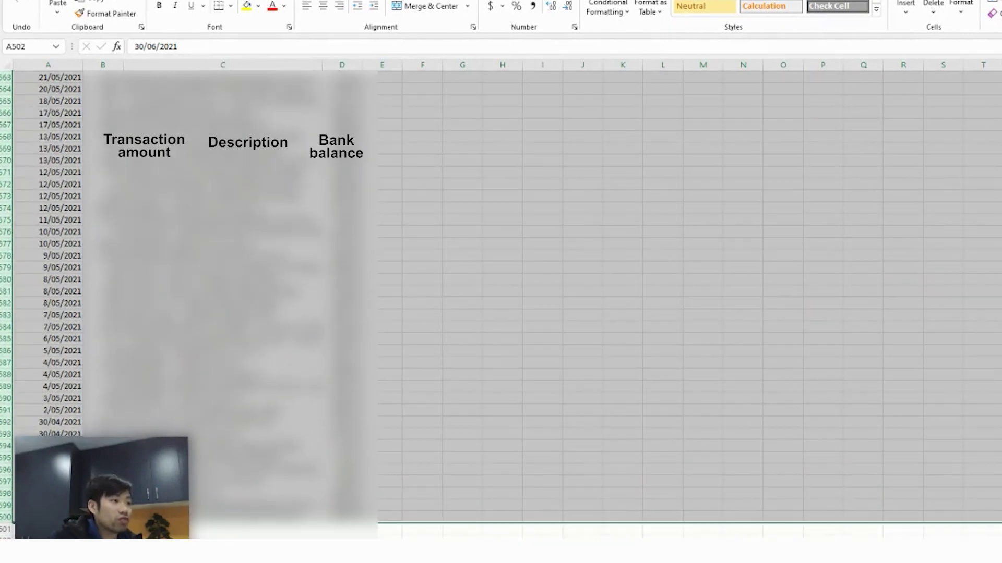
right_click(6, 264)
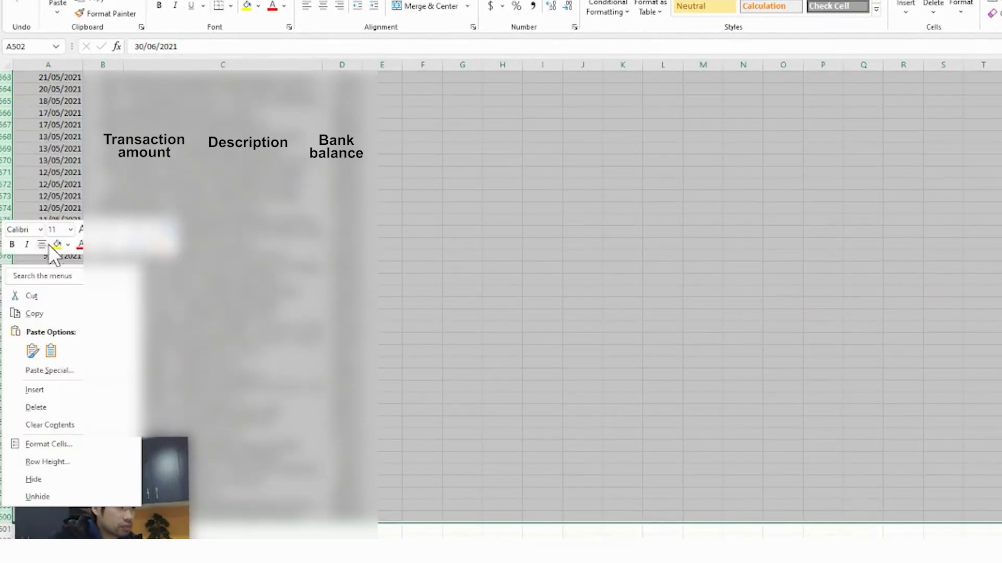
left_click(80, 410)
scroll(81, 411, "up", 15)
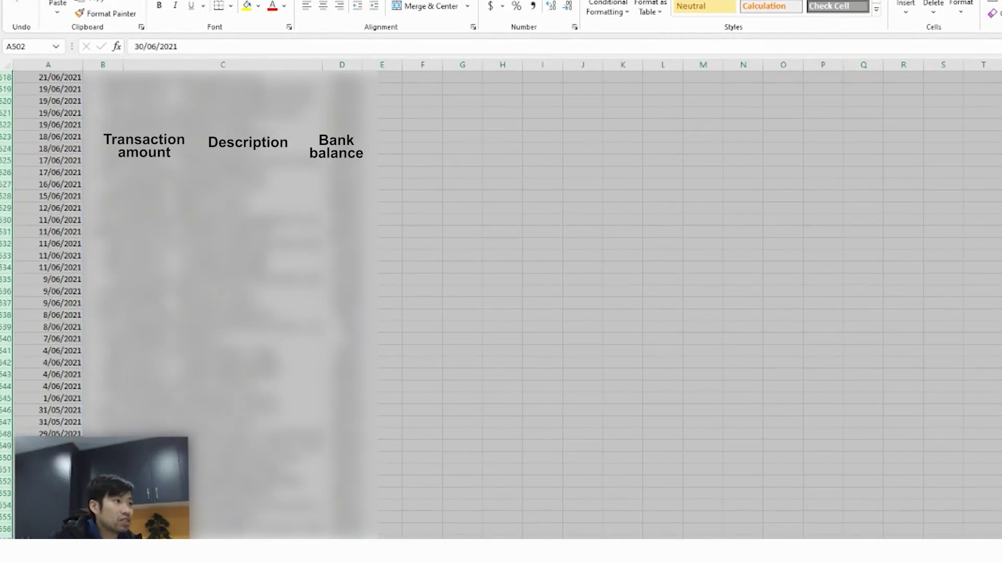
scroll(501, 302, "up", 9)
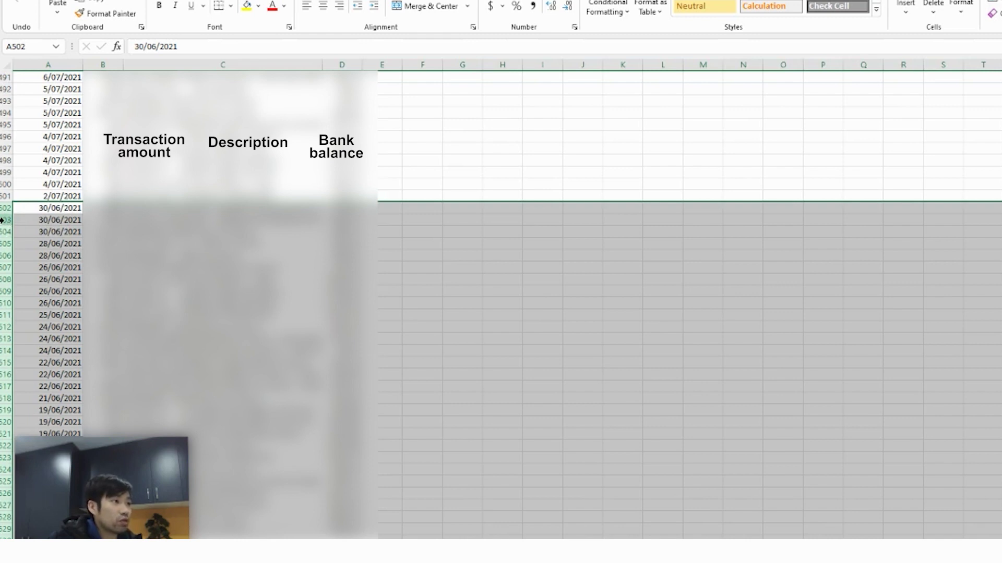
left_click(389, 208)
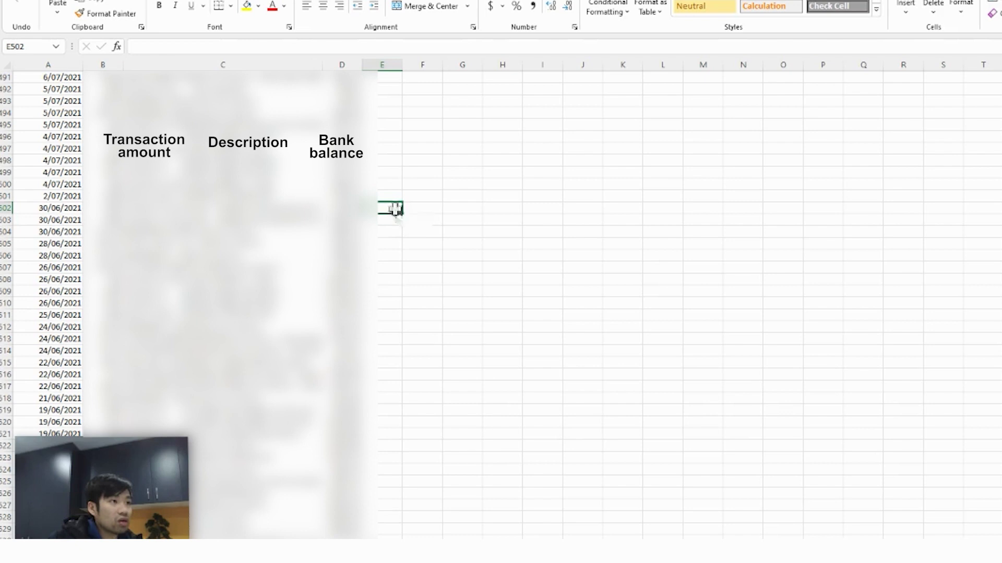
left_click(342, 208)
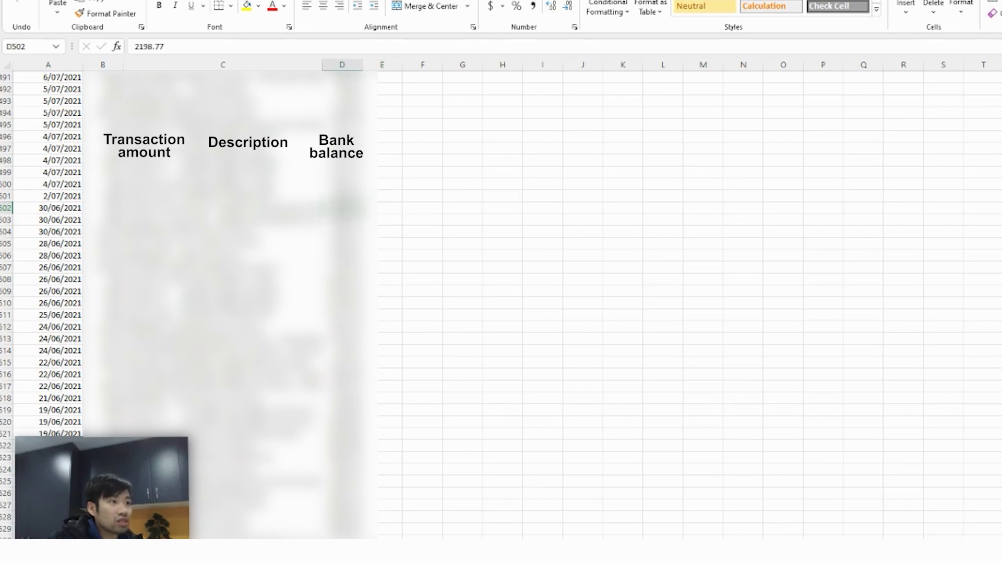
double_click(342, 208)
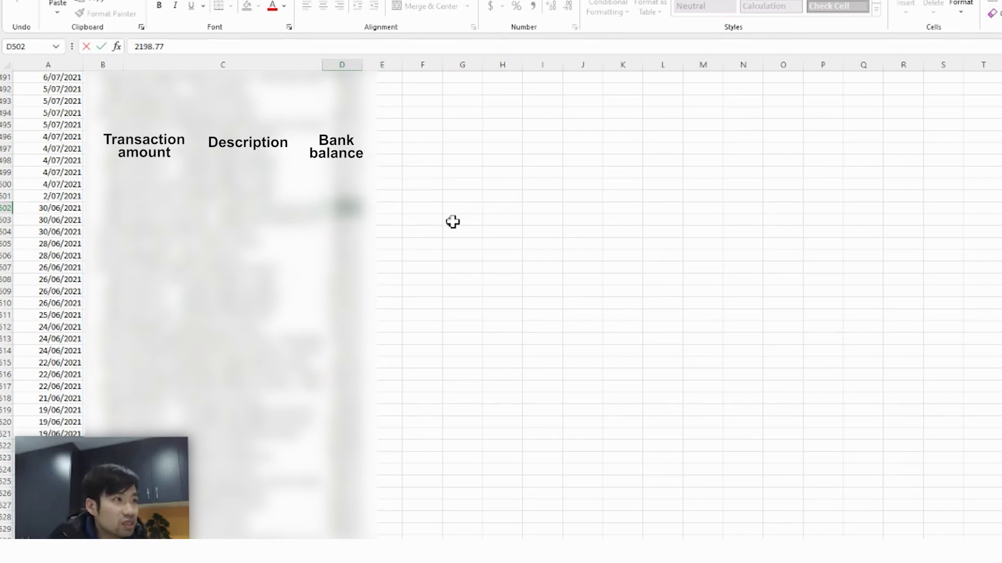
left_click(470, 220)
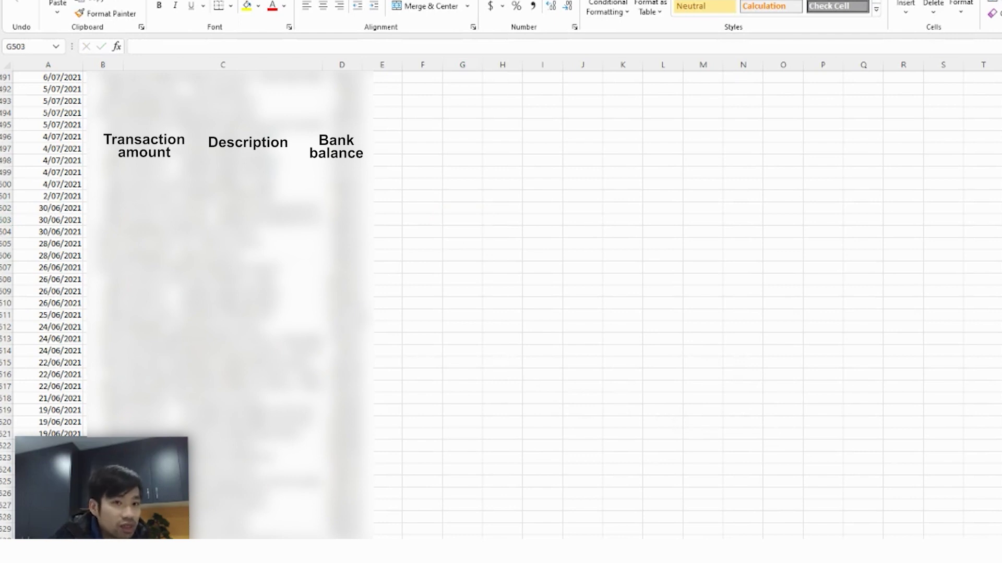
- Paste the copied 2198.77 balance into a spare cell of the scratch workbook
left_click(519, 195)
scroll(538, 149, "up", 2)
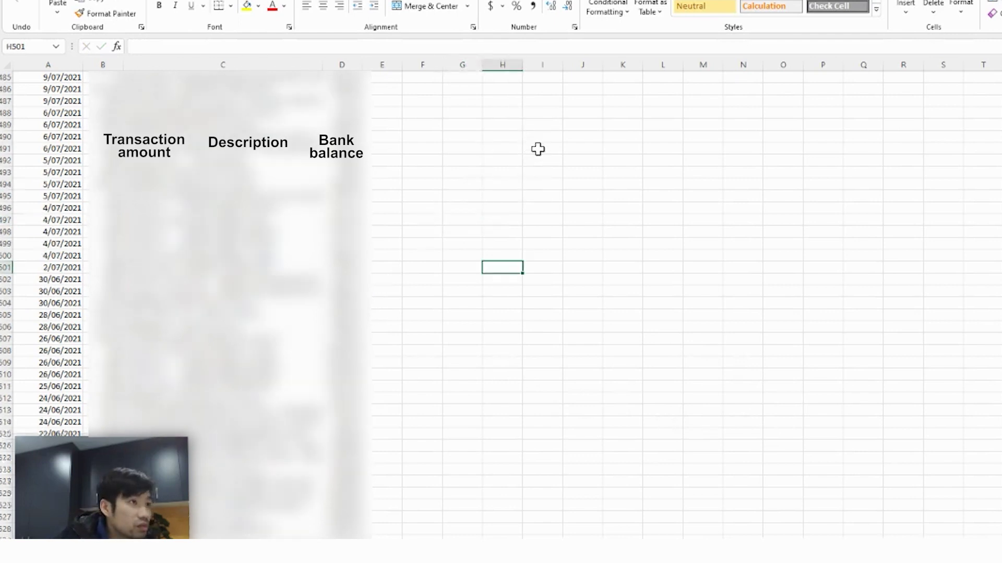
scroll(538, 149, "up", 3)
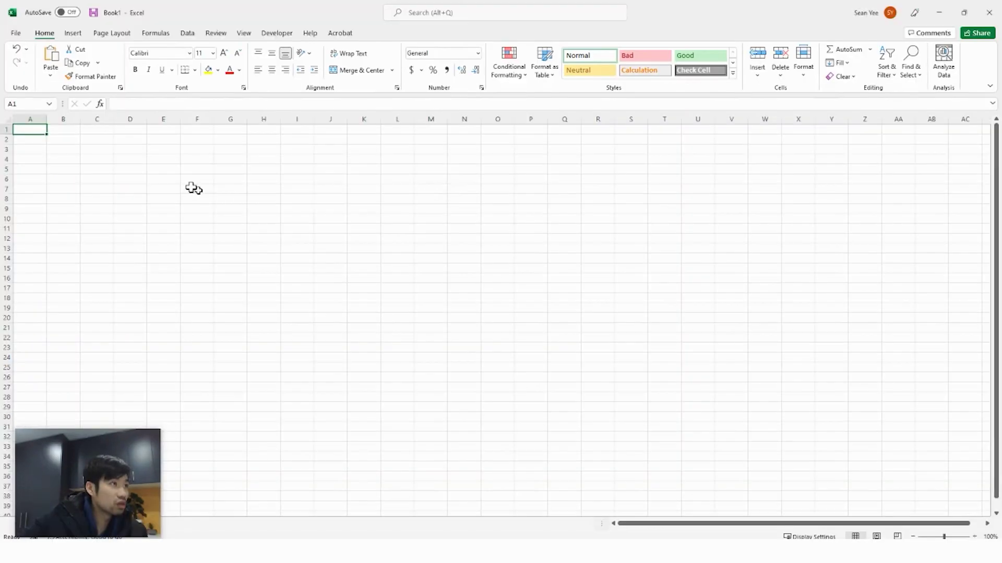
left_click(191, 188)
type("2198.77")
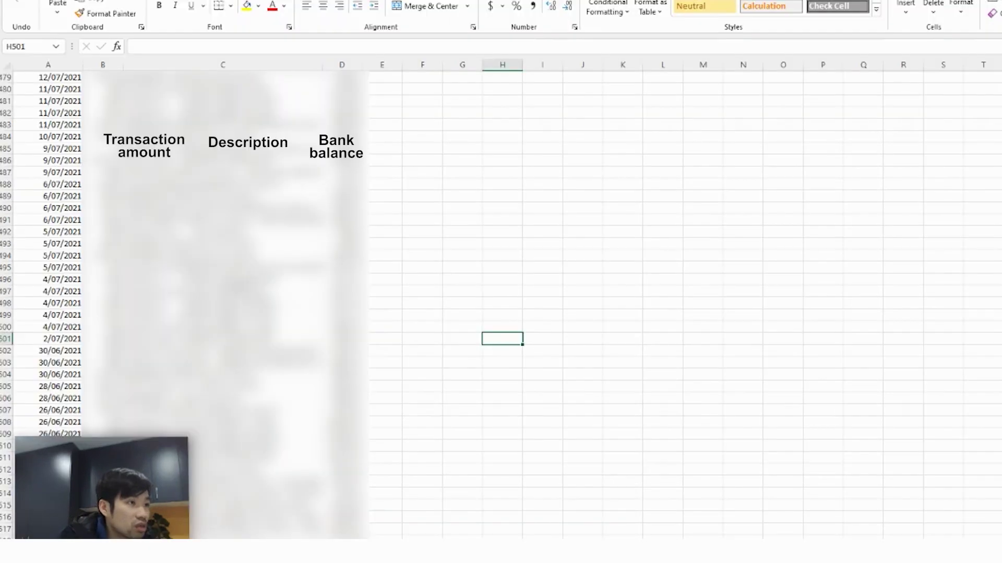
- Delete every statement row from 502 downward, leaving 501 transactions ending at 2/07/2021
left_click(224, 300)
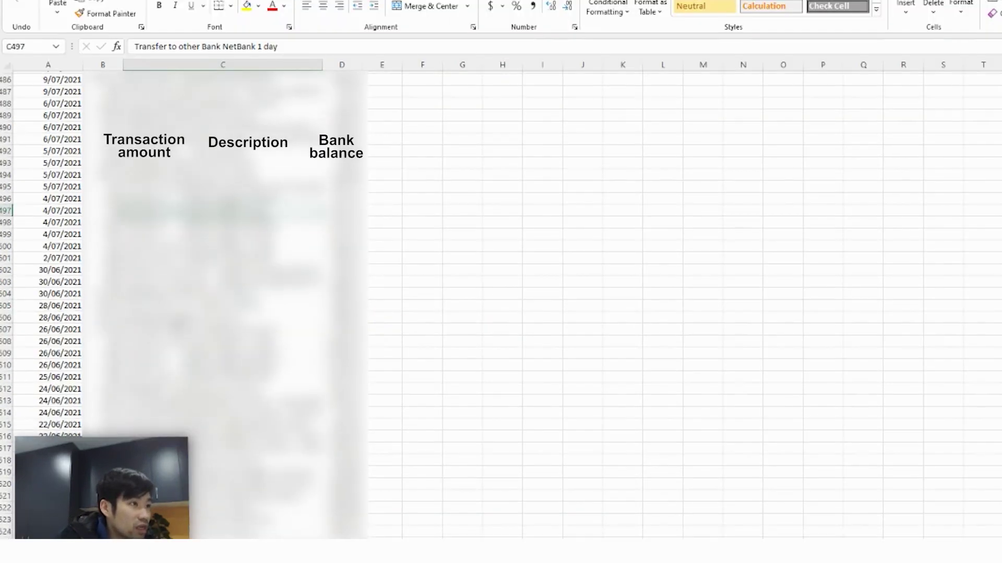
scroll(68, 250, "down", 2)
left_click(99, 244)
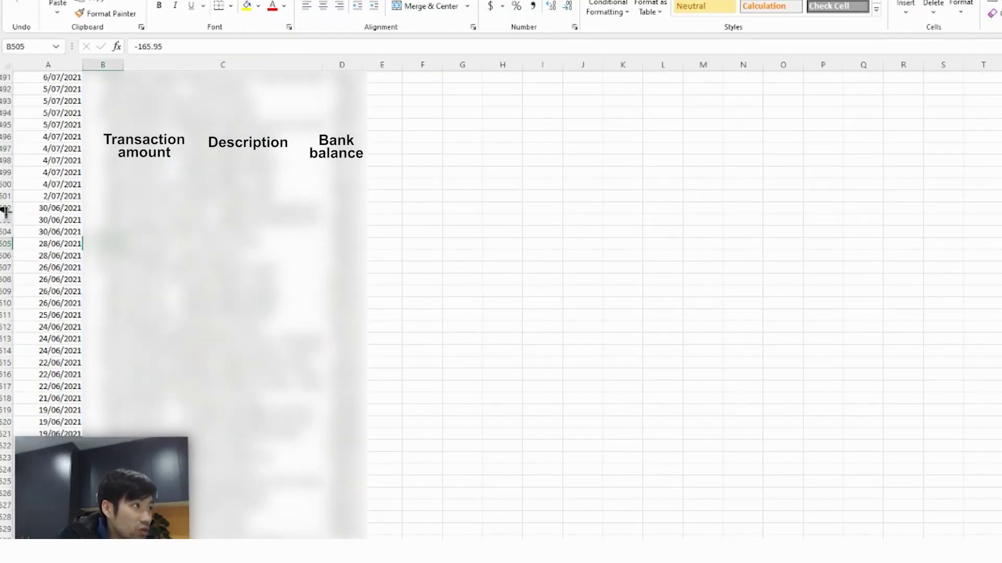
left_click_drag(2, 207, 4, 441)
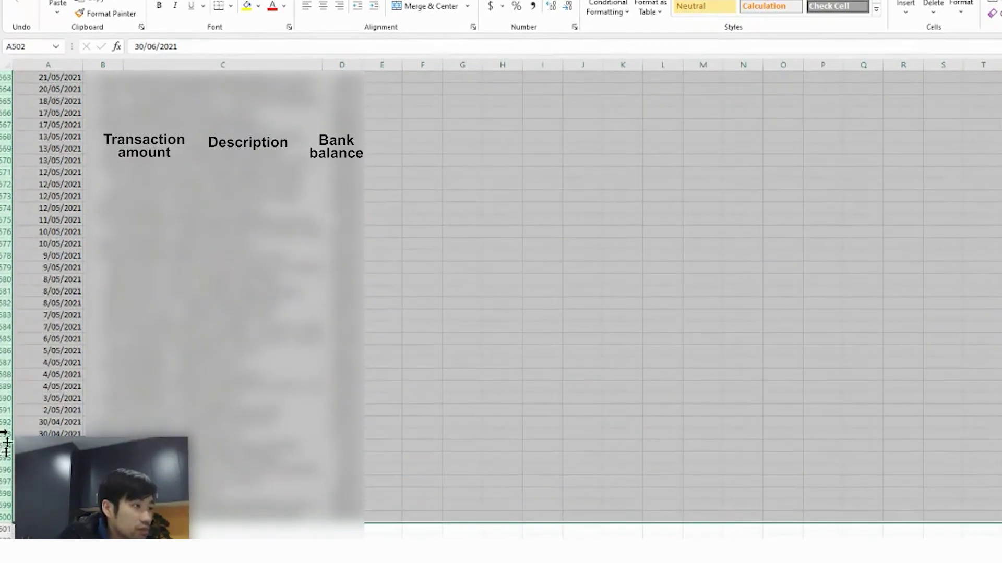
right_click(8, 347)
left_click(126, 248)
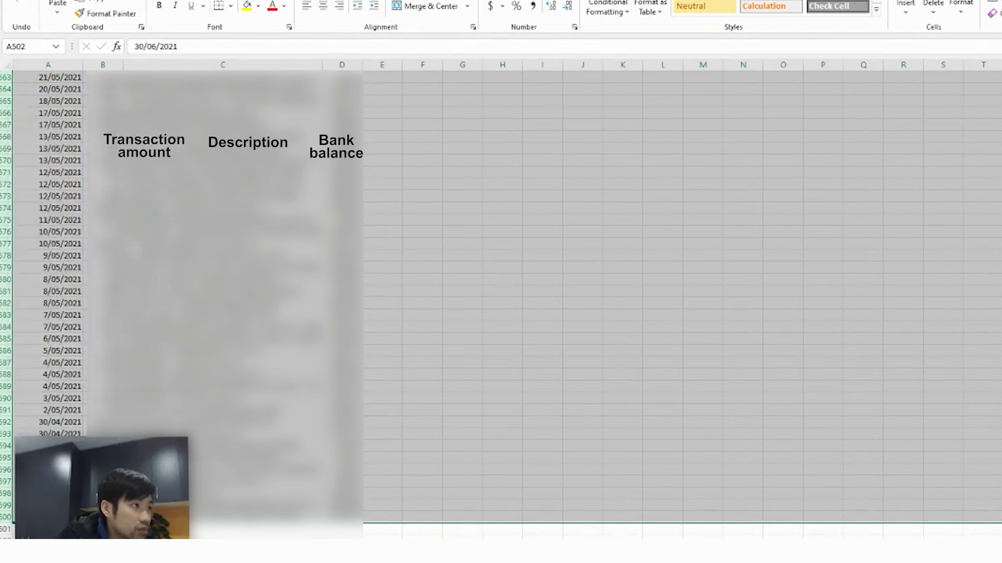
scroll(428, 343, "up", 20)
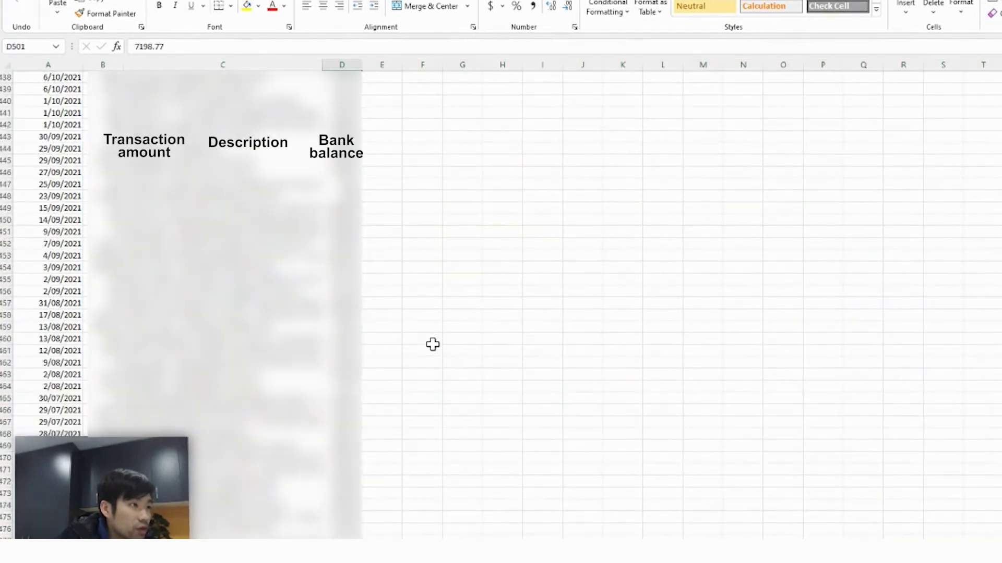
scroll(429, 345, "up", 15)
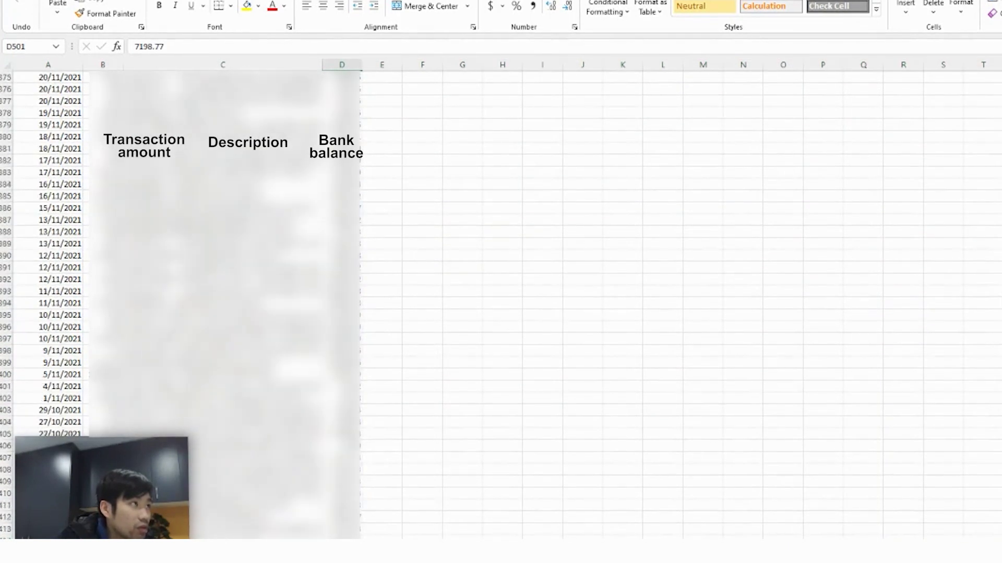
- Save the trimmed statement in the Demo folder as CSV named 'CSVData Demo Import 2'
left_click(16, 3)
left_click(35, 172)
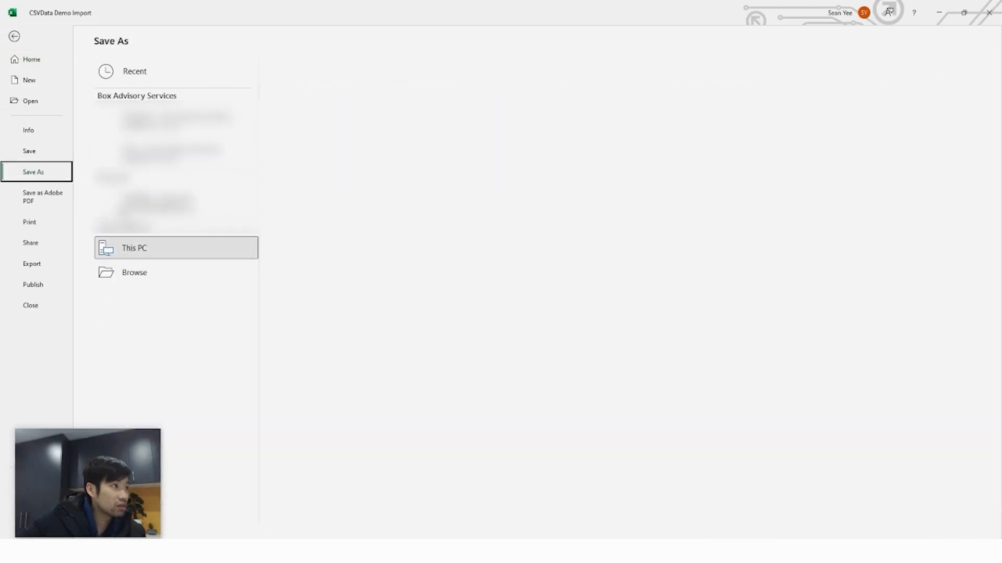
double_click(129, 255)
left_click(208, 202)
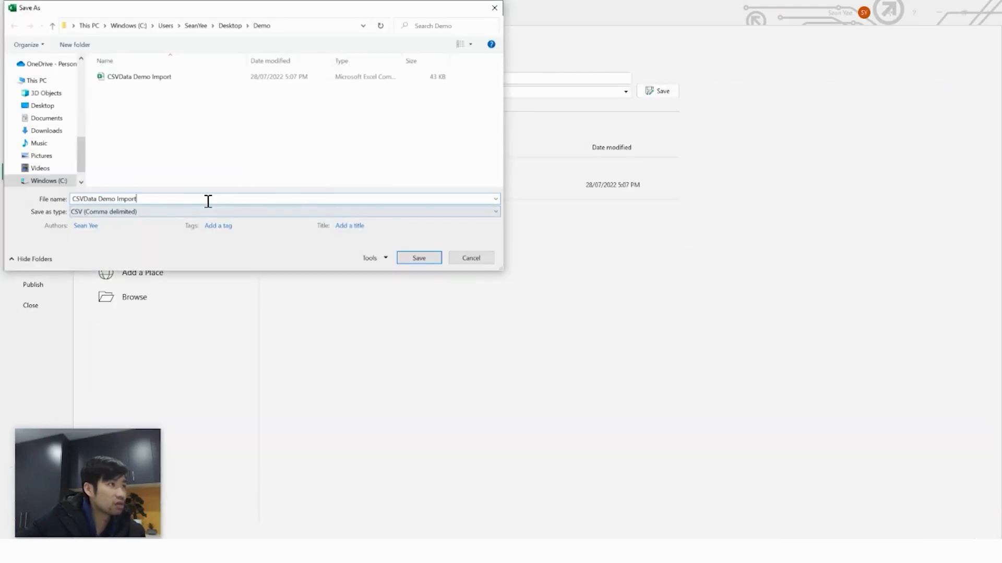
type("2")
key("Return")
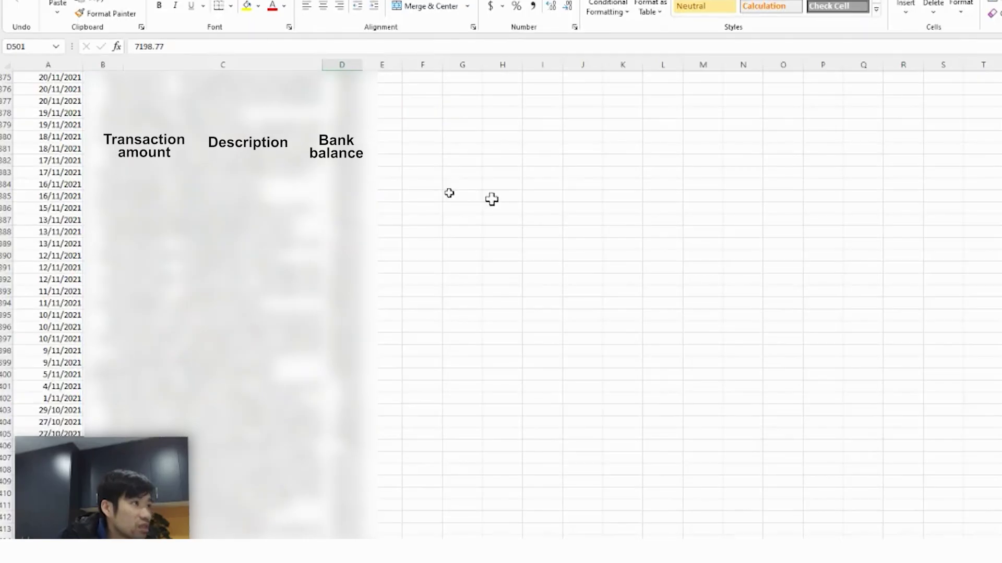
scroll(550, 187, "up", 11)
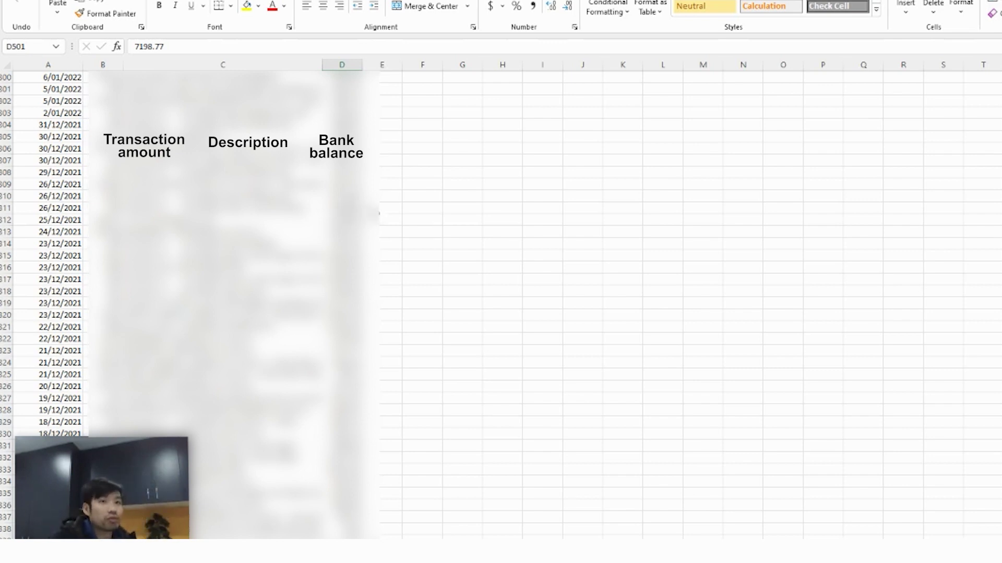
scroll(443, 224, "down", 20)
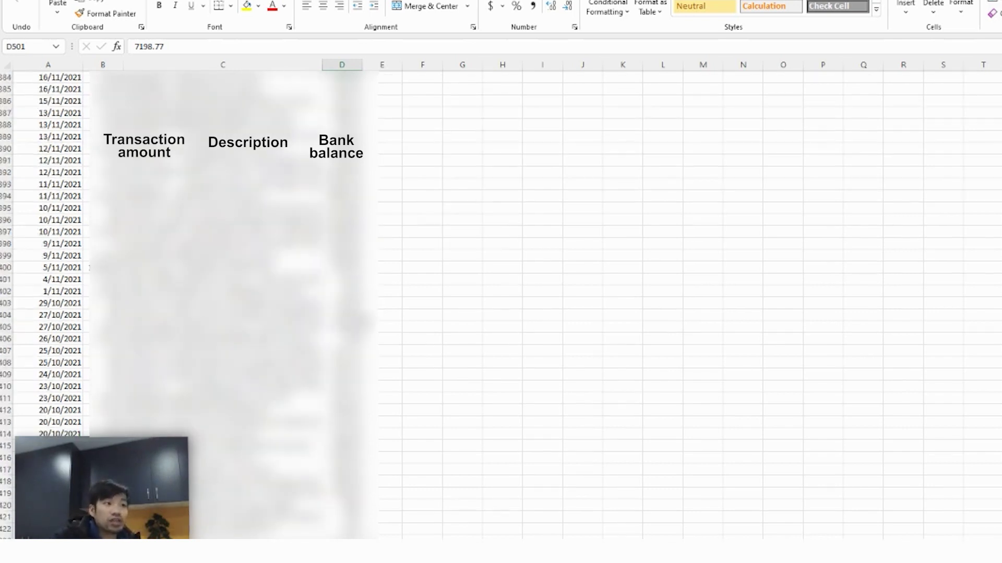
scroll(376, 373, "down", 20)
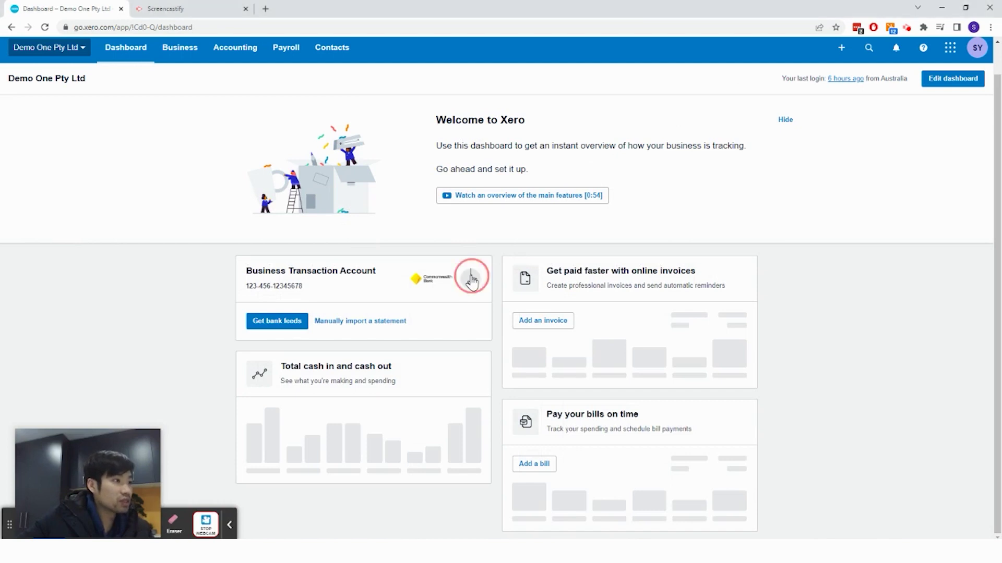
- Import CSVData Demo Import 2.csv as a statement into the Business Transaction Account
left_click(471, 282)
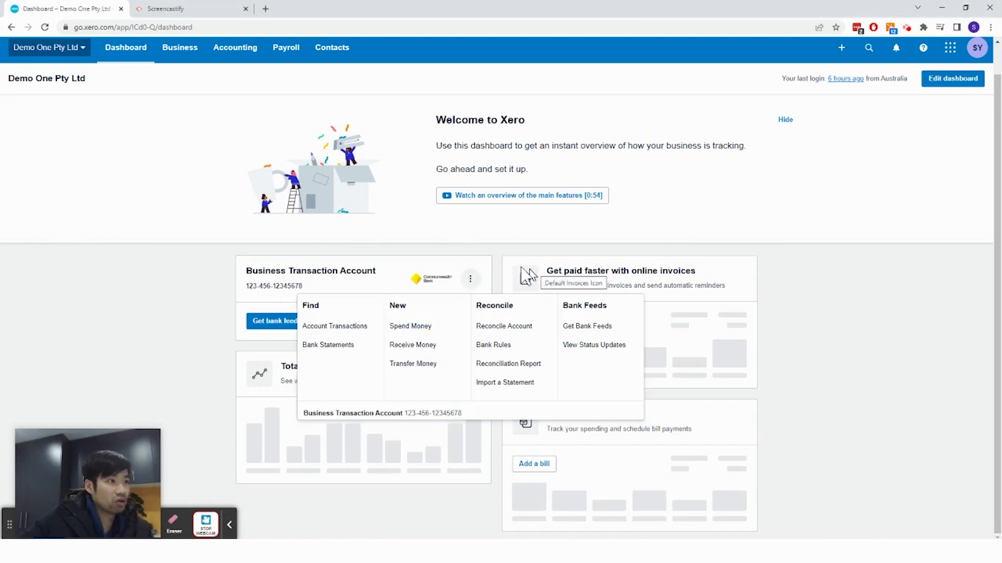
left_click(516, 384)
left_click(284, 231)
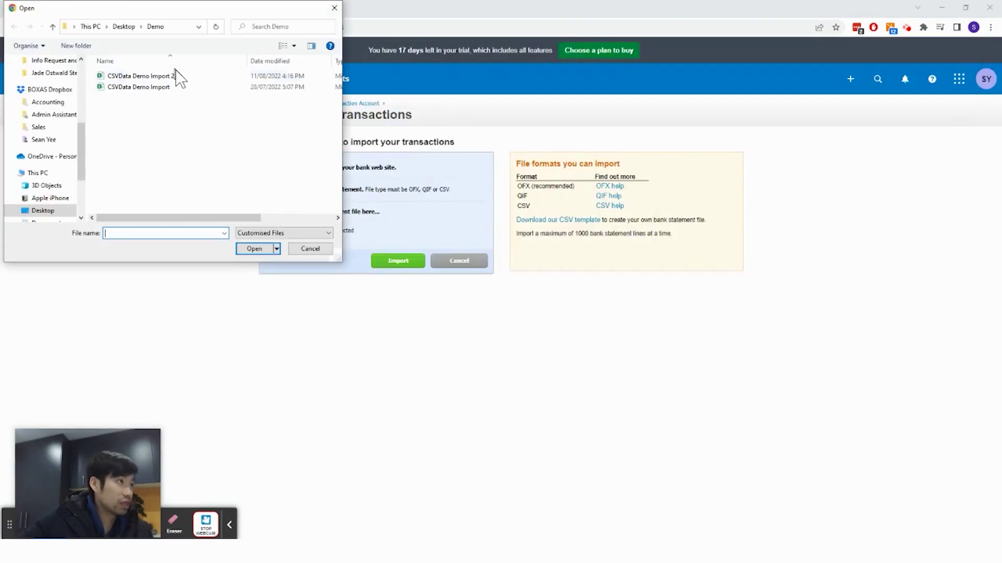
left_click(178, 76)
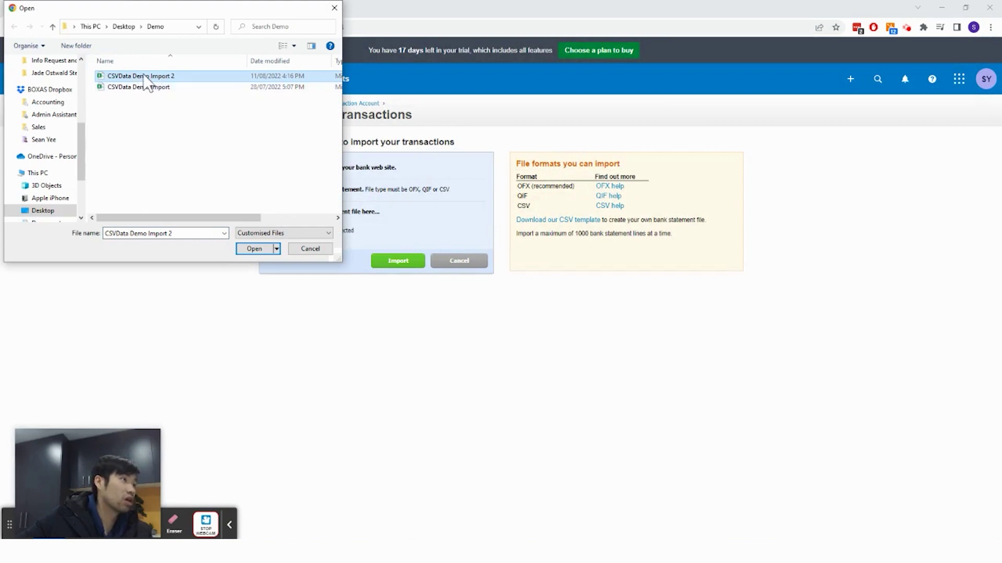
left_click(264, 253)
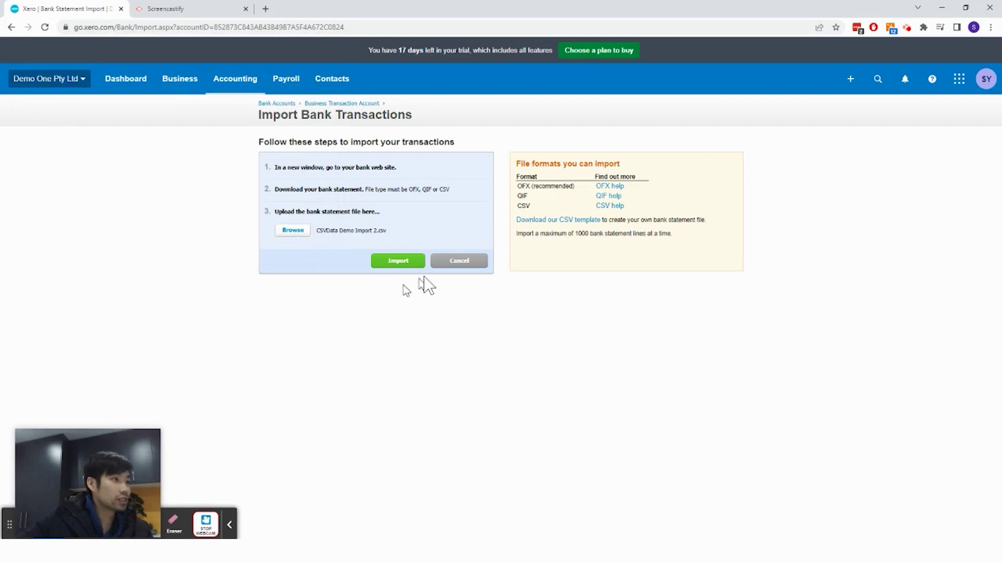
left_click(410, 264)
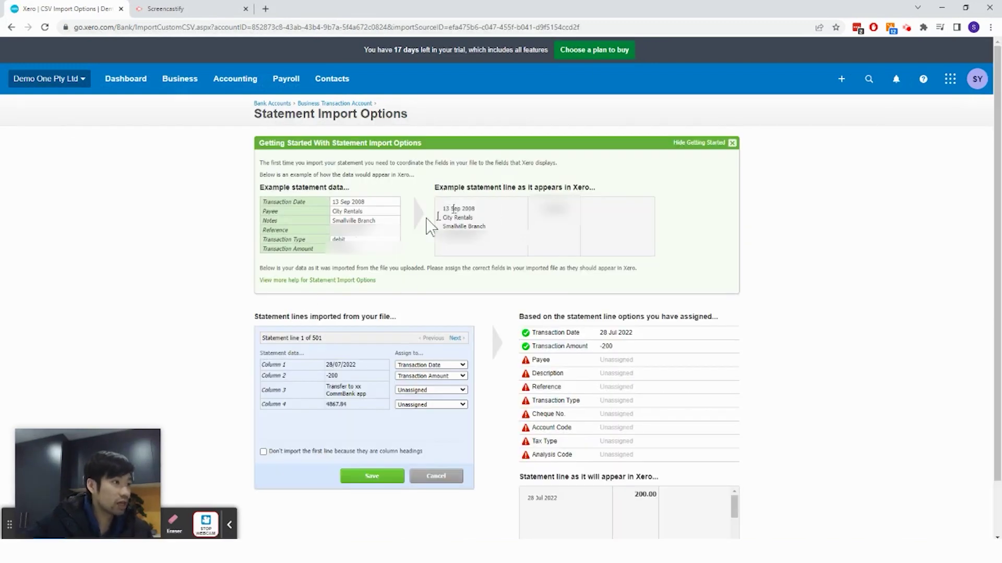
- Map Column 1 to Transaction Date, Column 2 to Transaction Amount, Column 3 to Reference, and save
scroll(356, 300, "down", 1)
left_click_drag(356, 312, 326, 312)
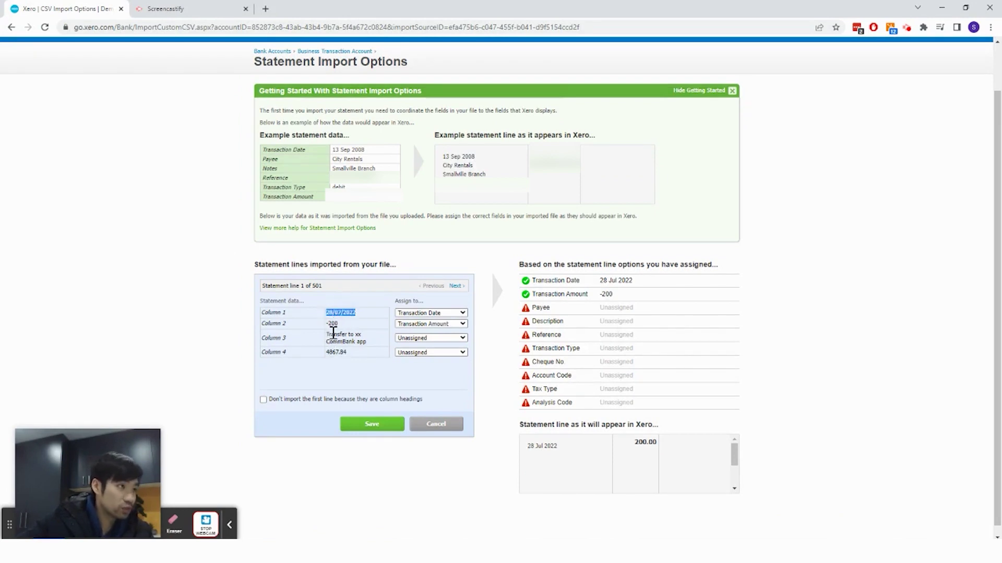
left_click(328, 351)
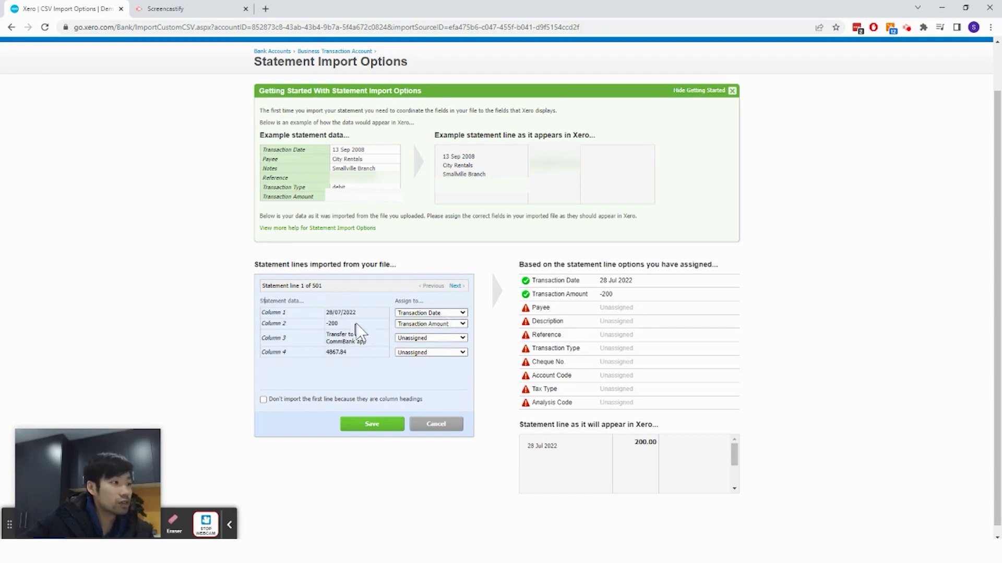
left_click(426, 324)
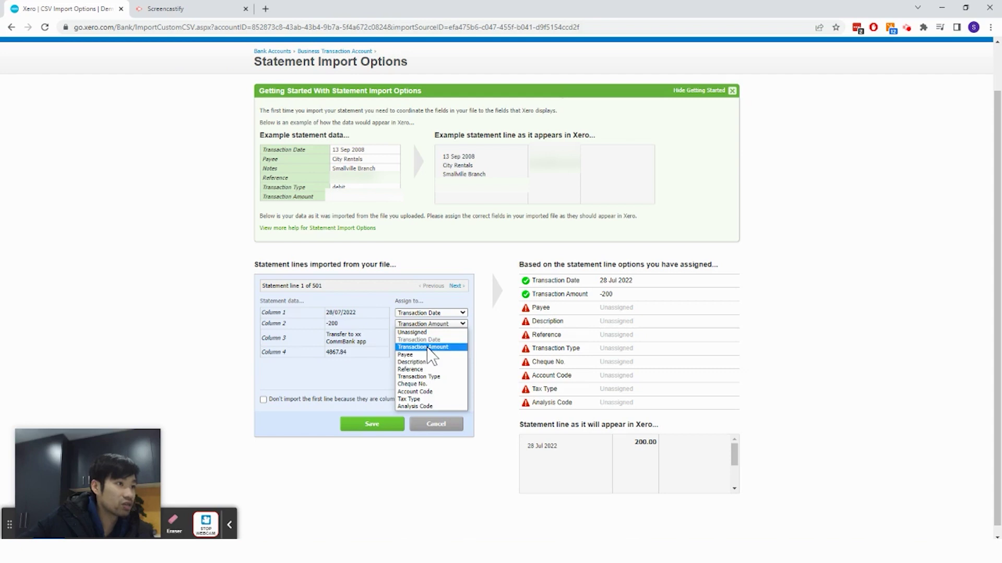
left_click(427, 348)
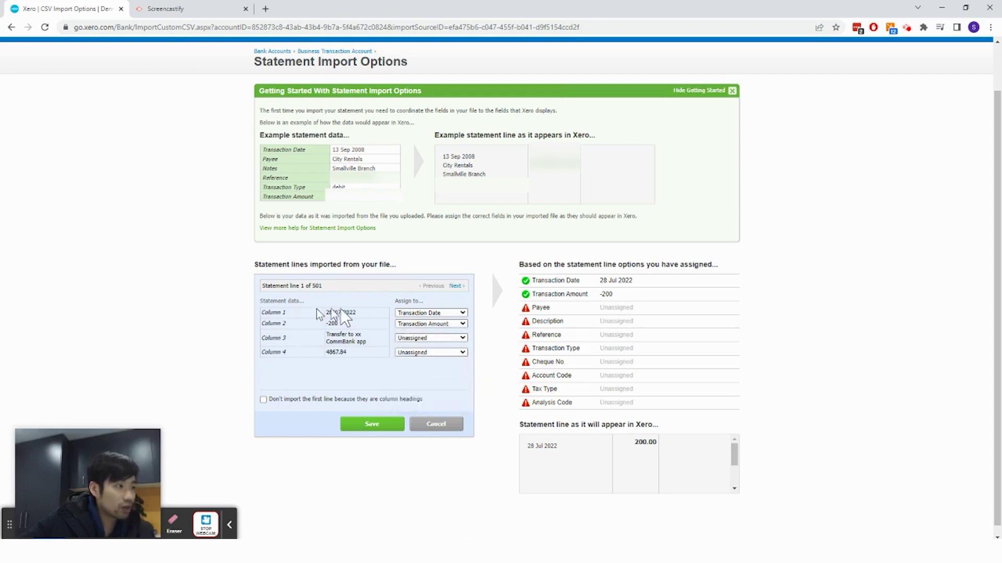
left_click(434, 339)
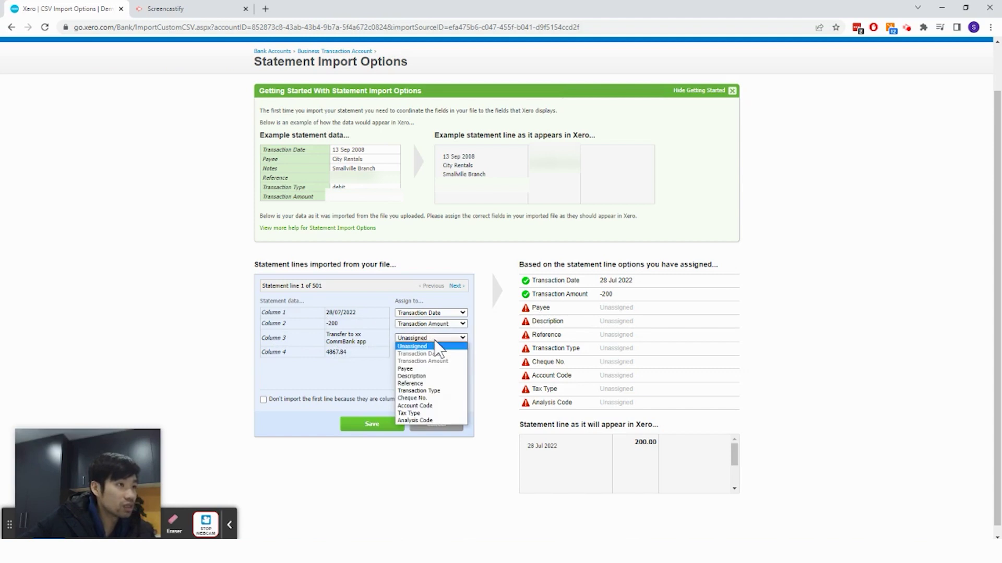
left_click(432, 386)
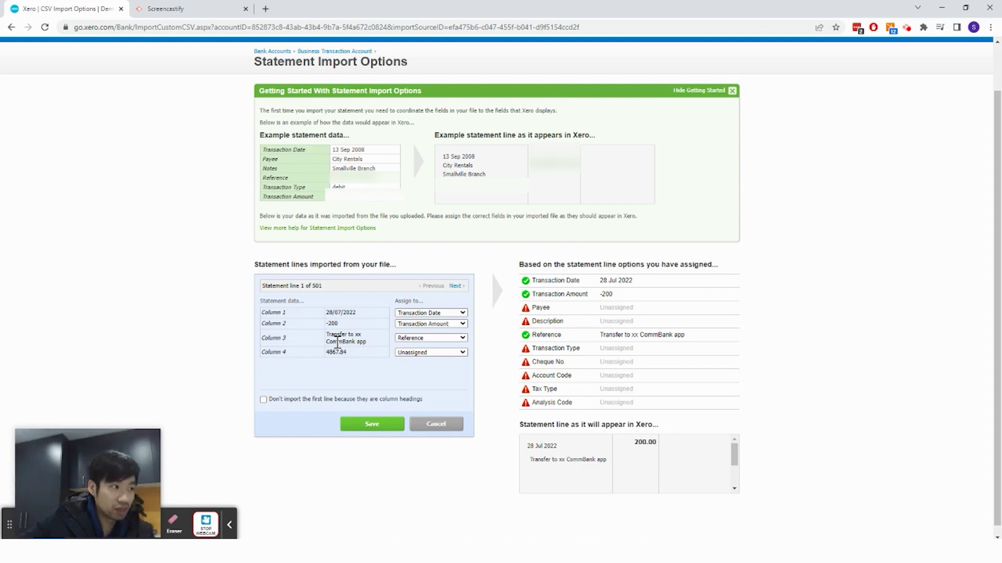
left_click(382, 424)
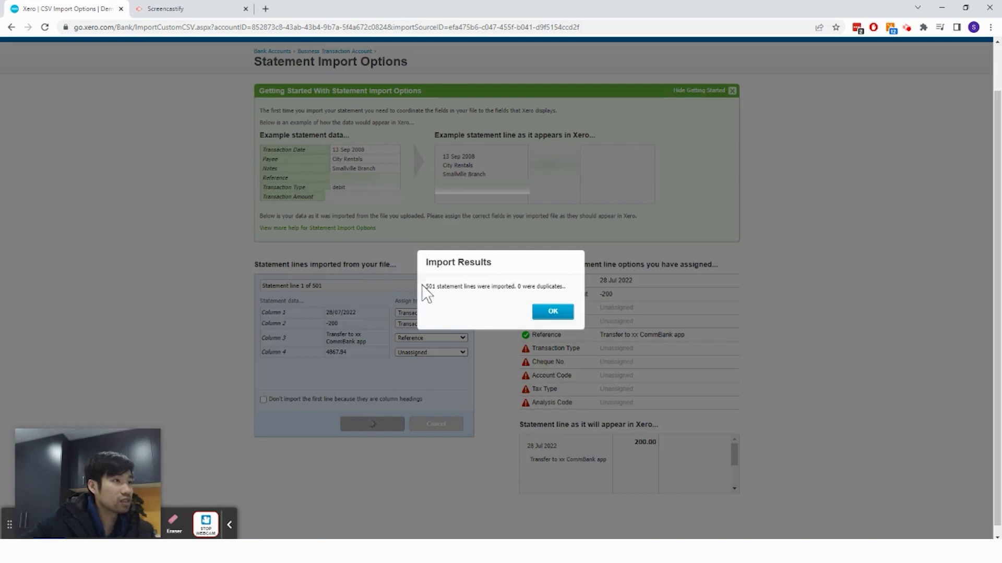
- Note the 501 imported lines message and dismiss the Import Results dialog with OK
left_click_drag(424, 287, 553, 286)
left_click(548, 286)
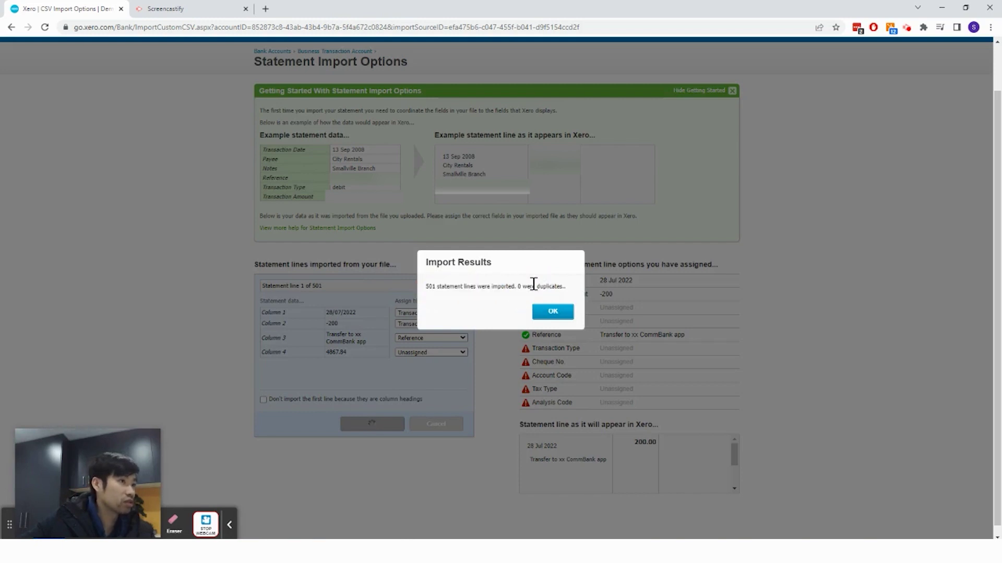
left_click(546, 313)
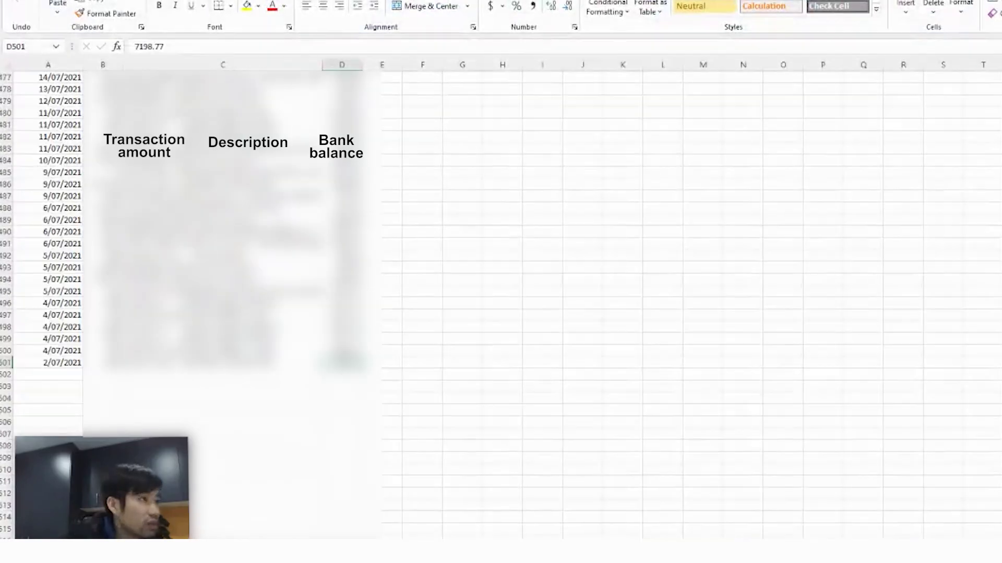
scroll(52, 261, "up", 20)
scroll(394, 230, "up", 20)
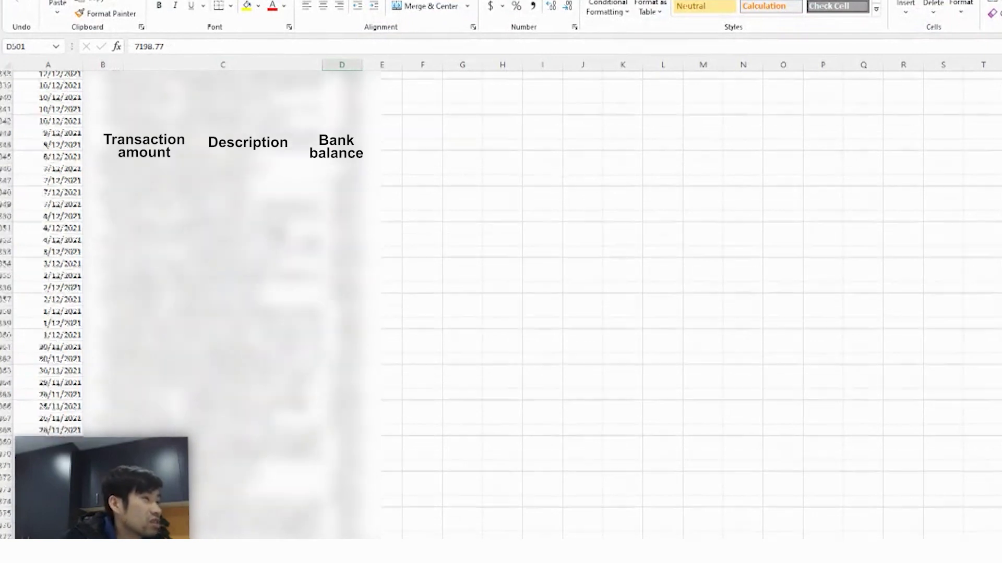
key("ctrl+Up")
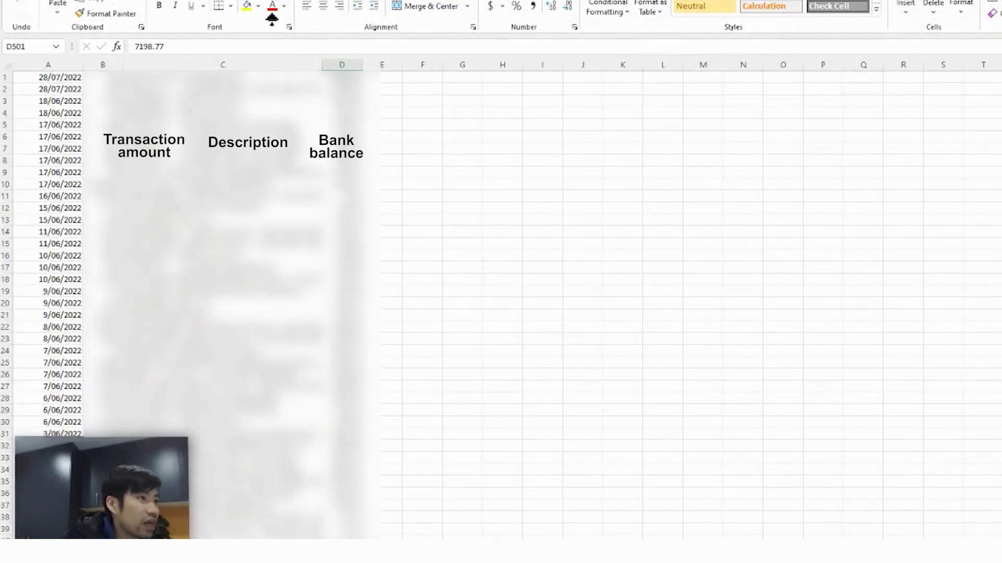
key("Up")
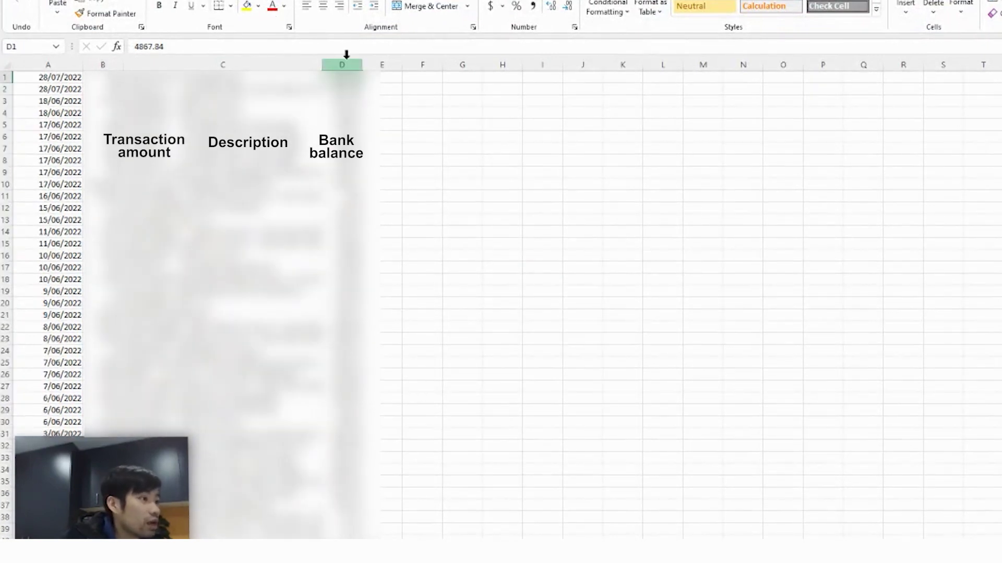
scroll(390, 194, "down", 4)
scroll(390, 194, "down", 20)
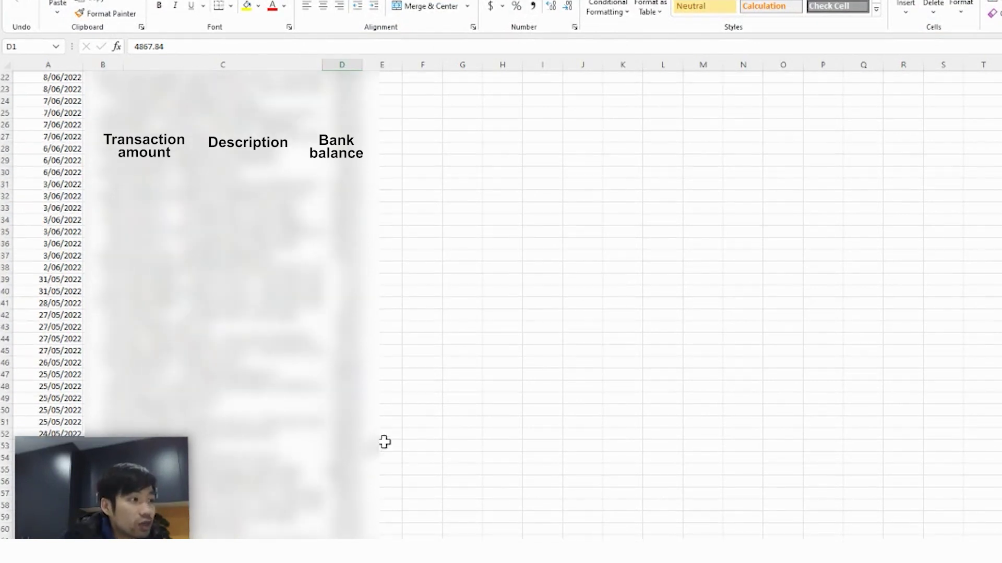
scroll(390, 194, "down", 20)
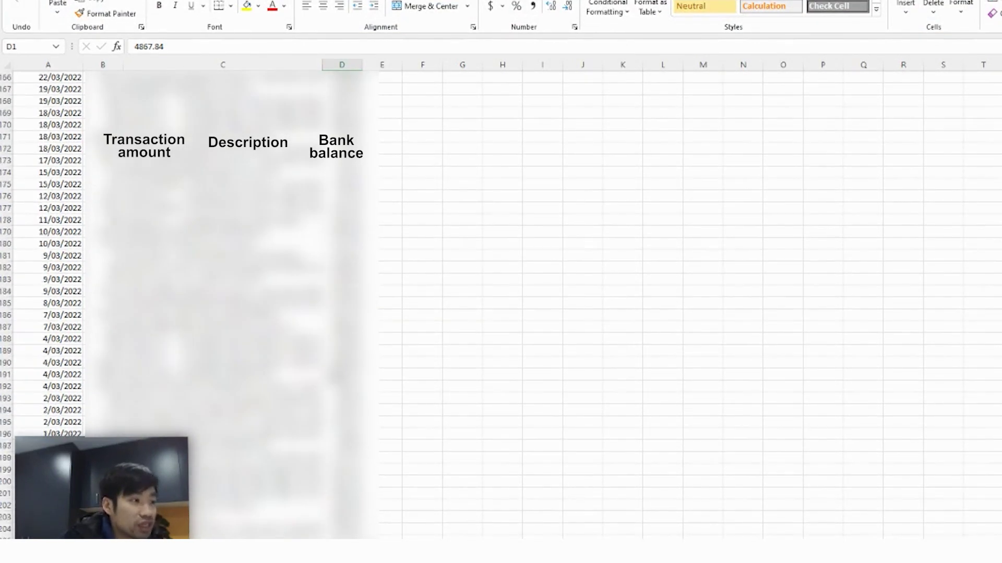
scroll(391, 194, "down", 20)
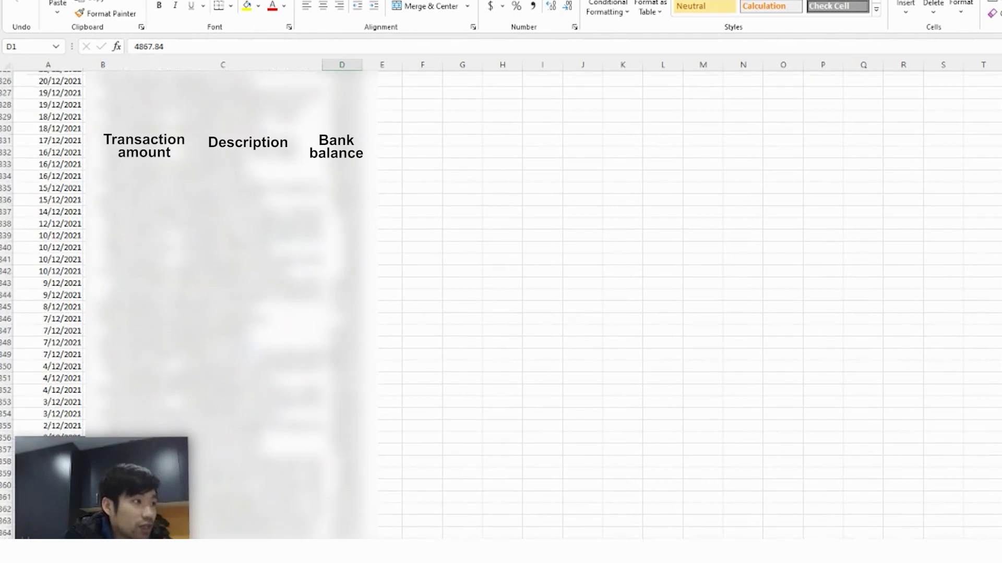
scroll(391, 194, "down", 13)
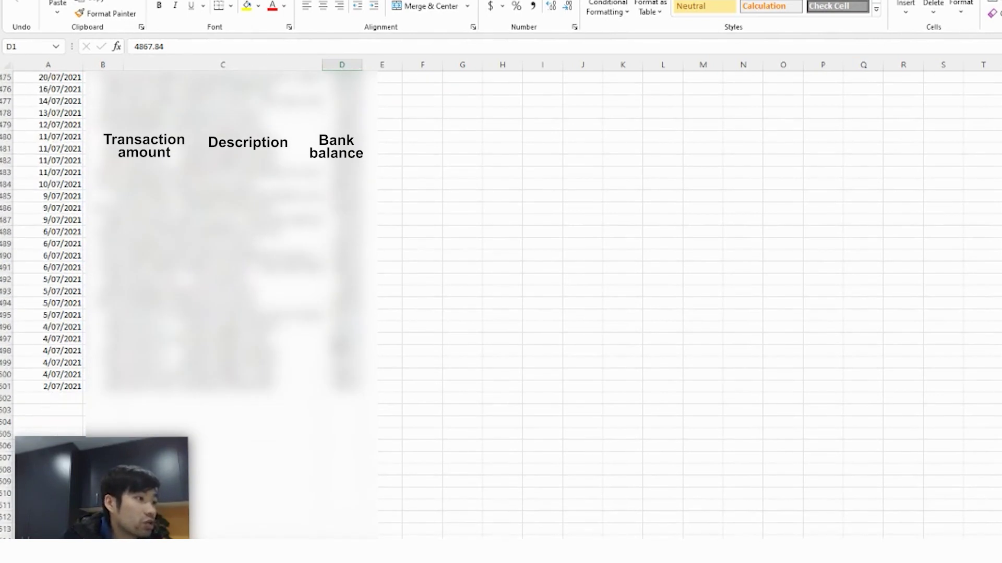
left_click(342, 148)
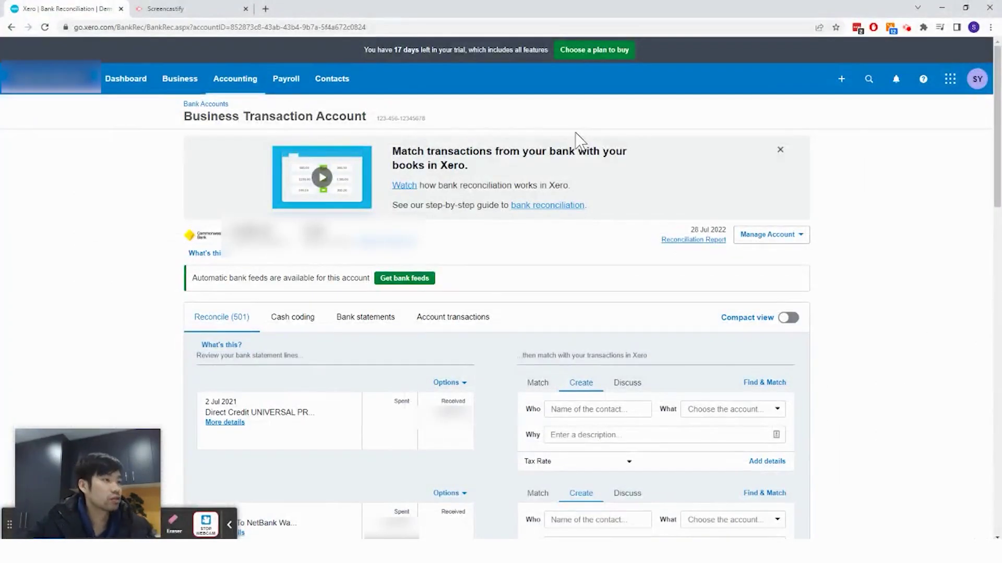
- Go to Accounting > Advanced > Conversion balances
left_click(224, 80)
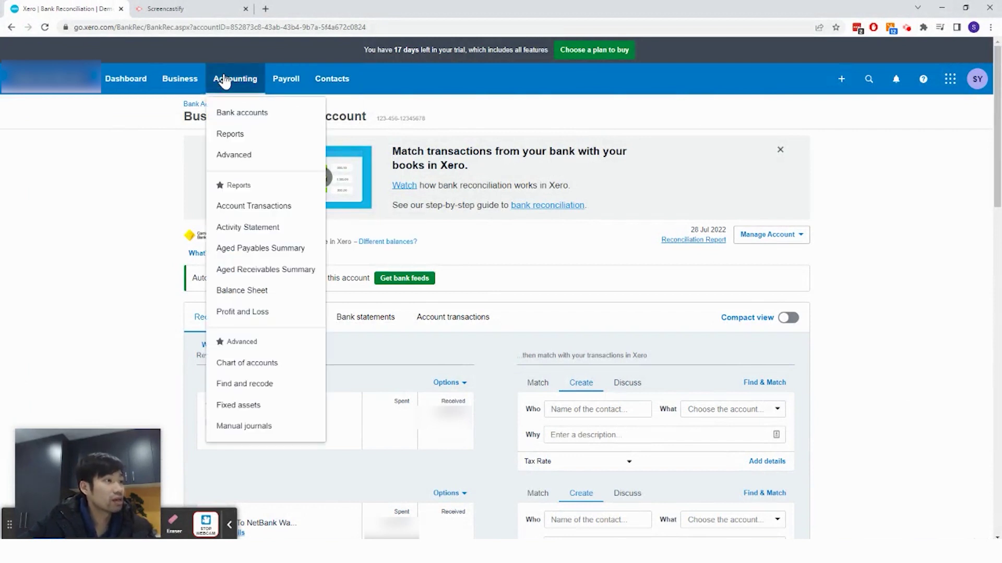
left_click(253, 149)
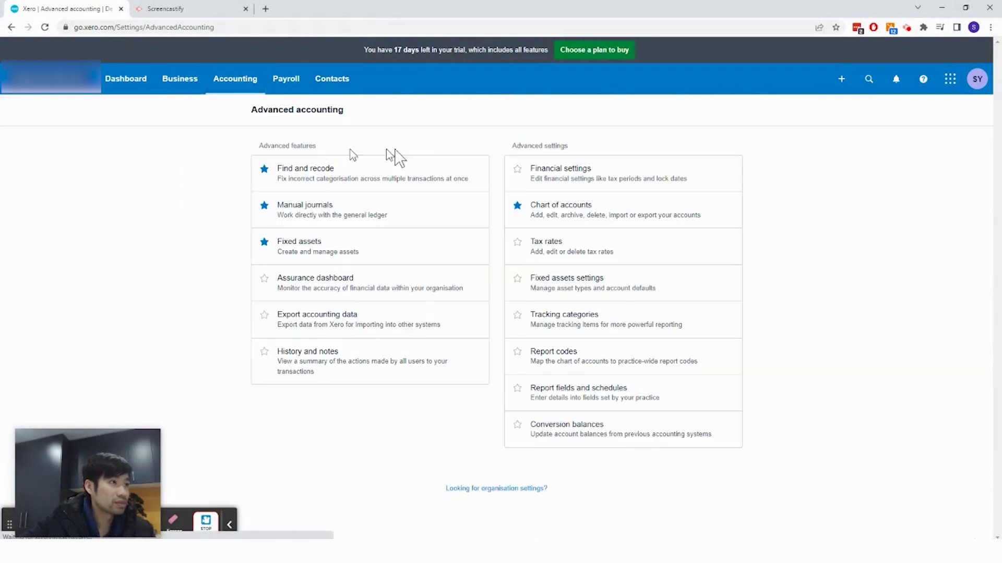
left_click(656, 434)
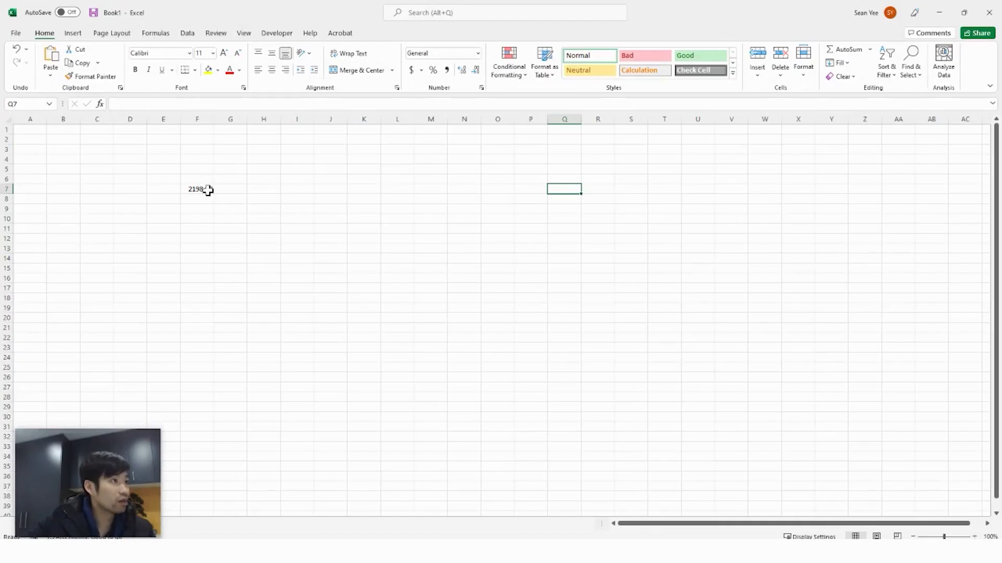
- Copy 2198.77 from the scratch workbook and save it as the Business Transaction Account debit
left_click(208, 191)
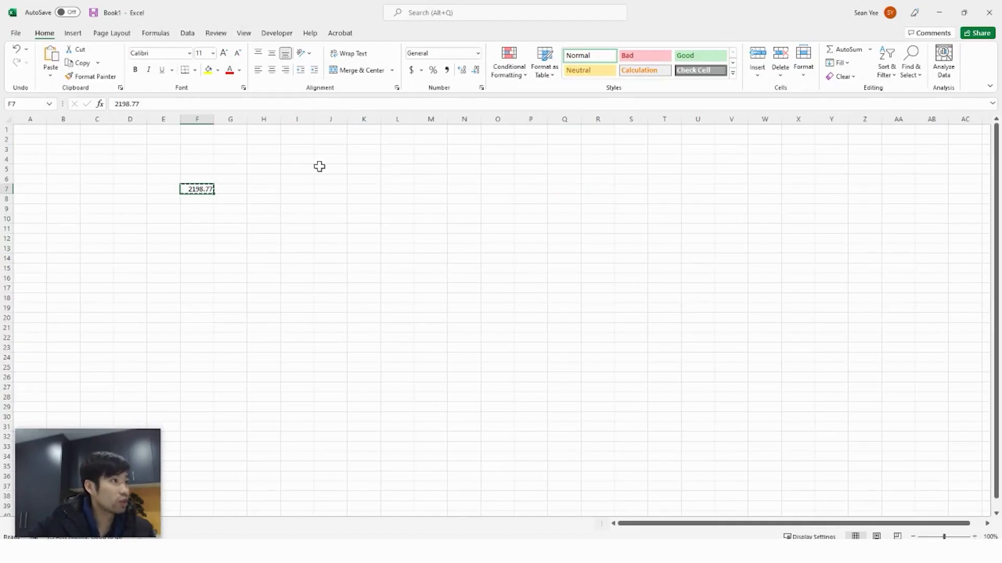
key("ctrl+c")
key("alt+Tab")
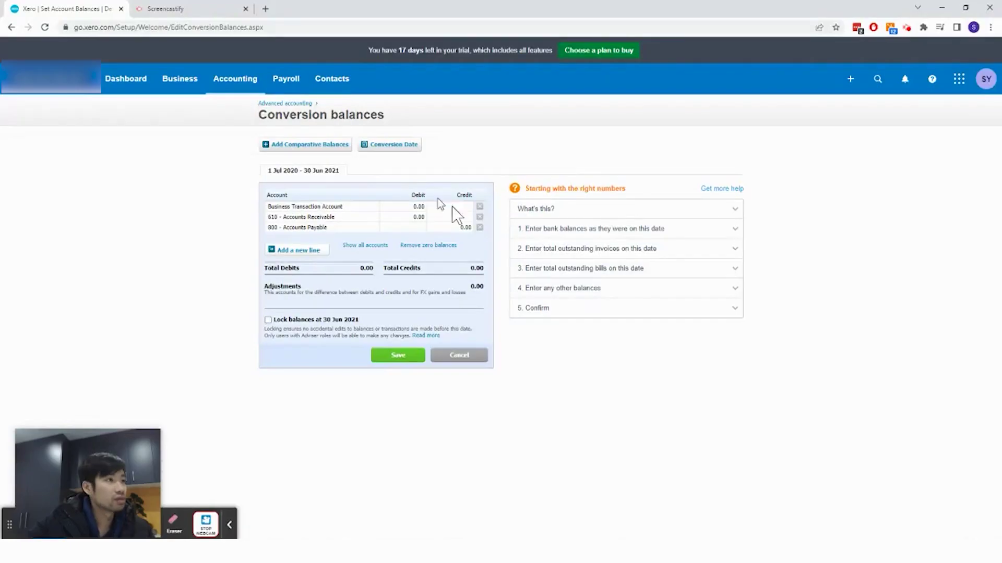
left_click(409, 207)
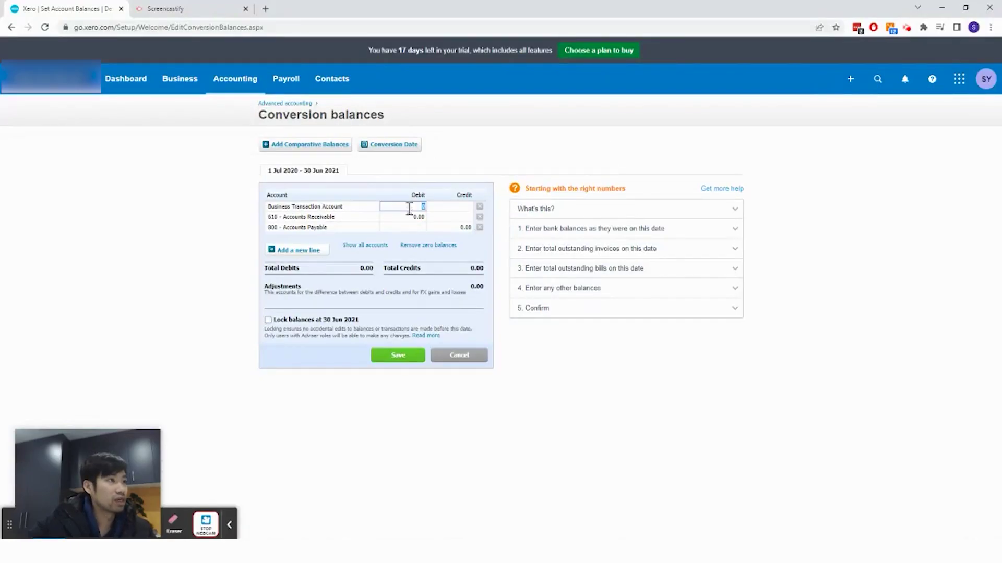
key("ctrl+v")
left_click(399, 357)
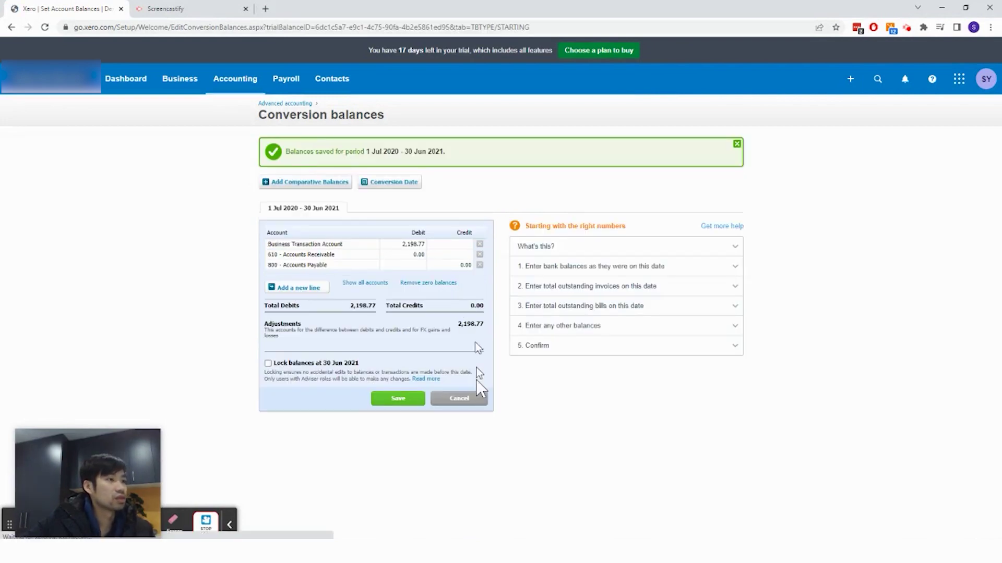
left_click(118, 79)
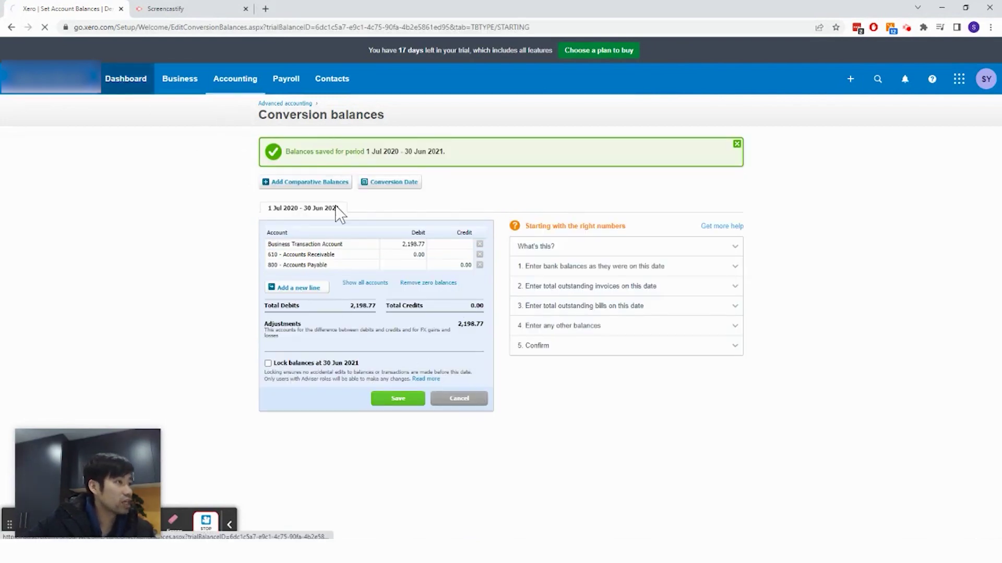
- Scroll the dashboard to compare the Business Transaction Account's Xero and statement balances
scroll(434, 83, "down", 2)
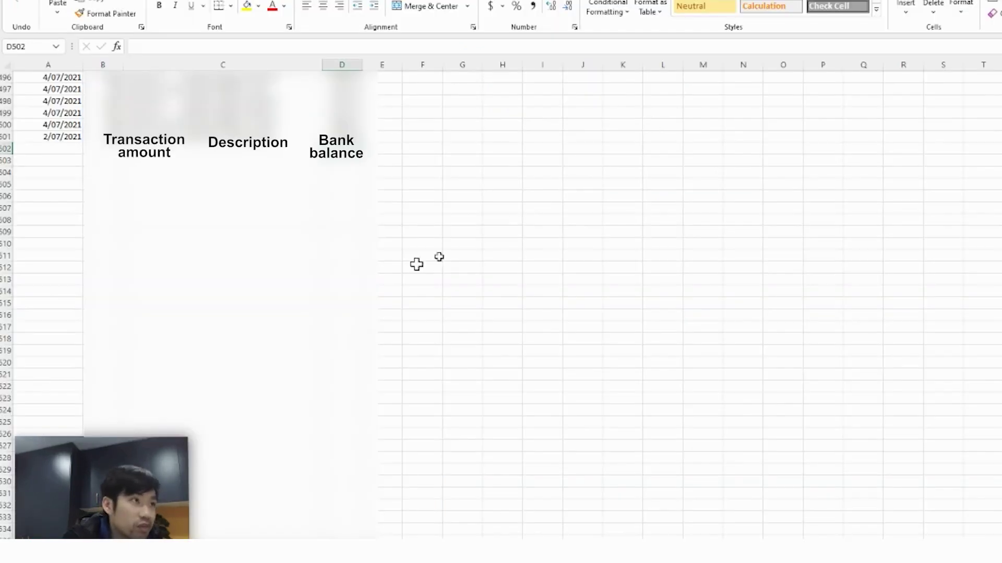
scroll(416, 219, "up", 10)
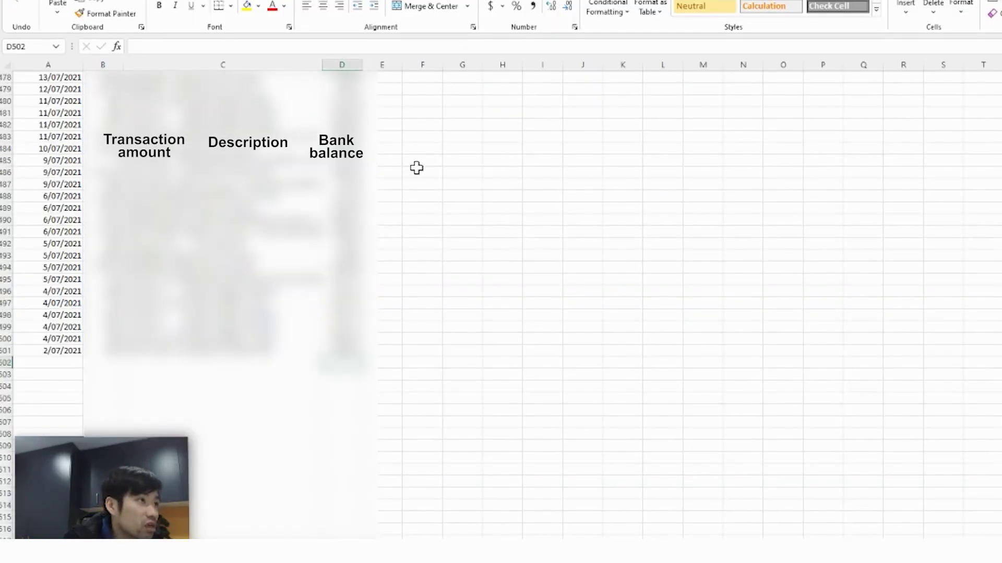
scroll(416, 167, "up", 10)
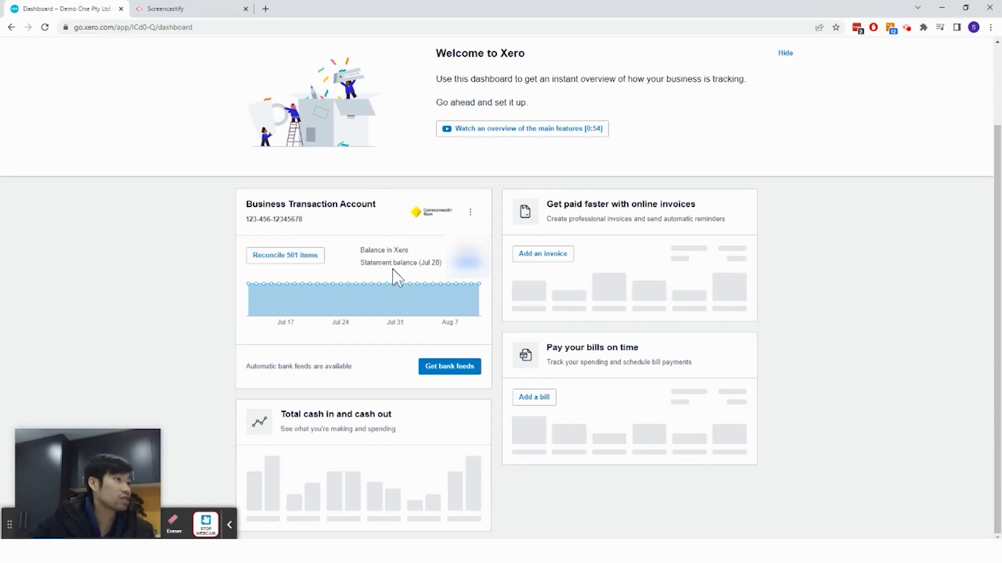
left_click(458, 265)
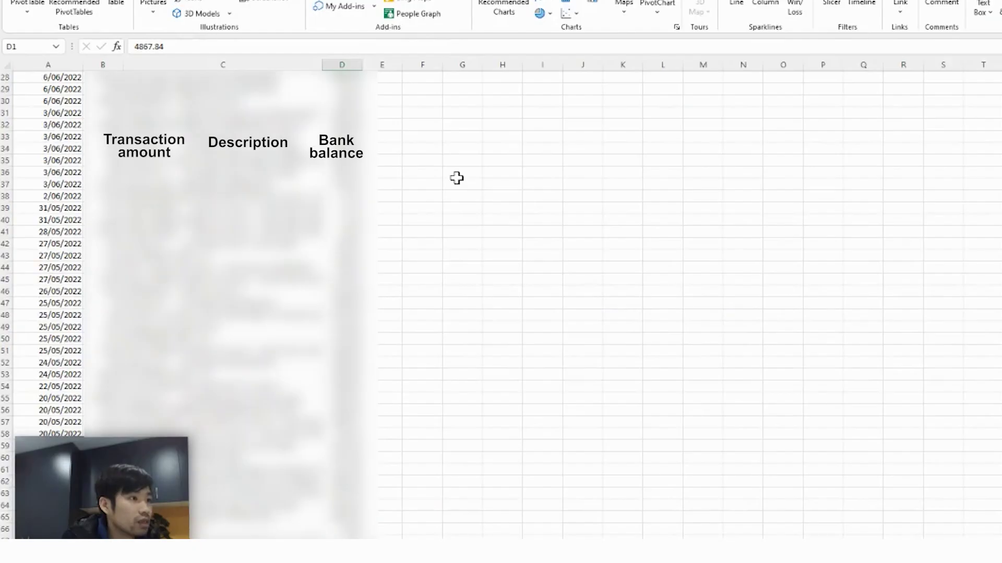
scroll(455, 166, "down", 20)
scroll(435, 152, "down", 5)
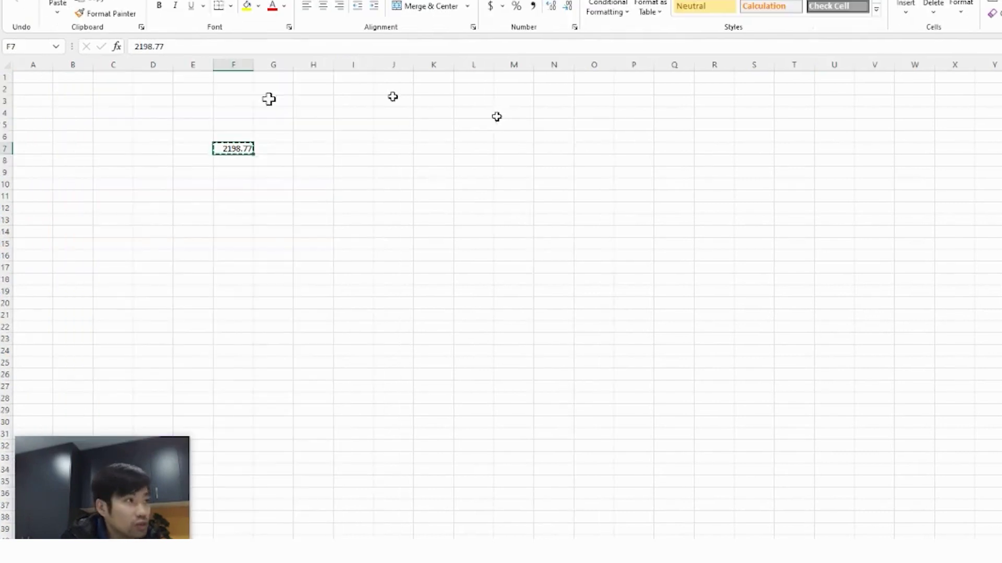
left_click_drag(189, 199, 239, 228)
left_click_drag(297, 238, 128, 150)
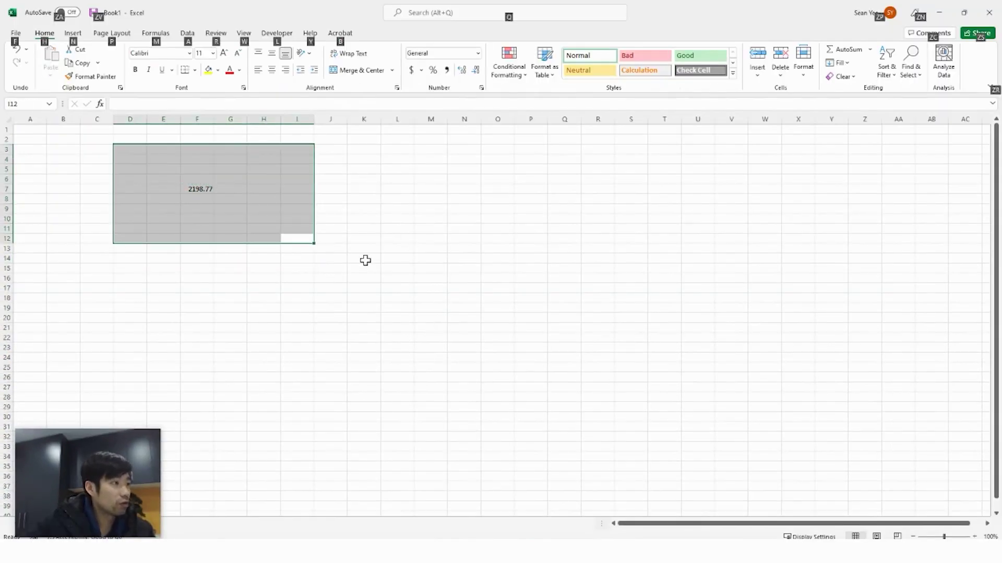
left_click(366, 260)
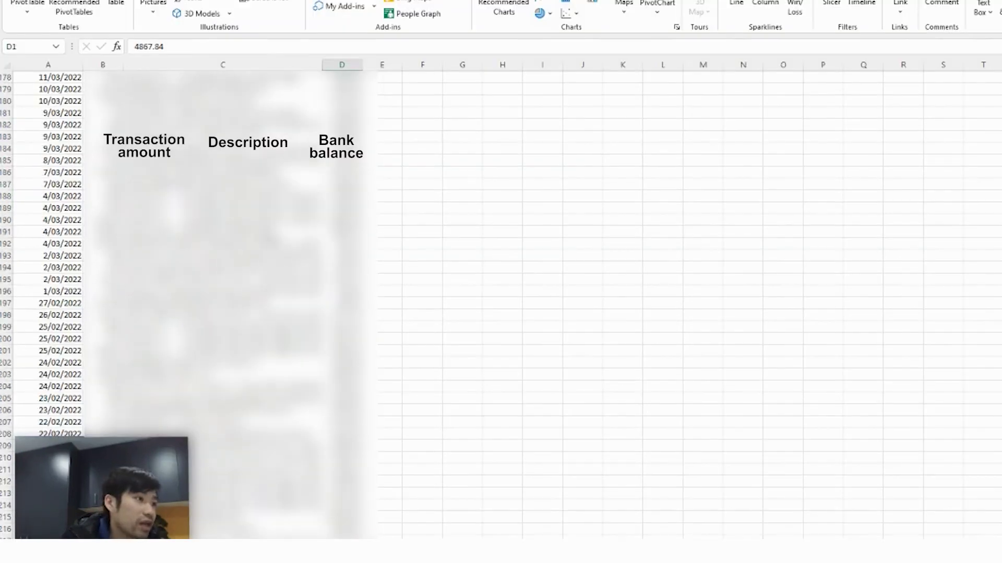
scroll(501, 305, "down", 20)
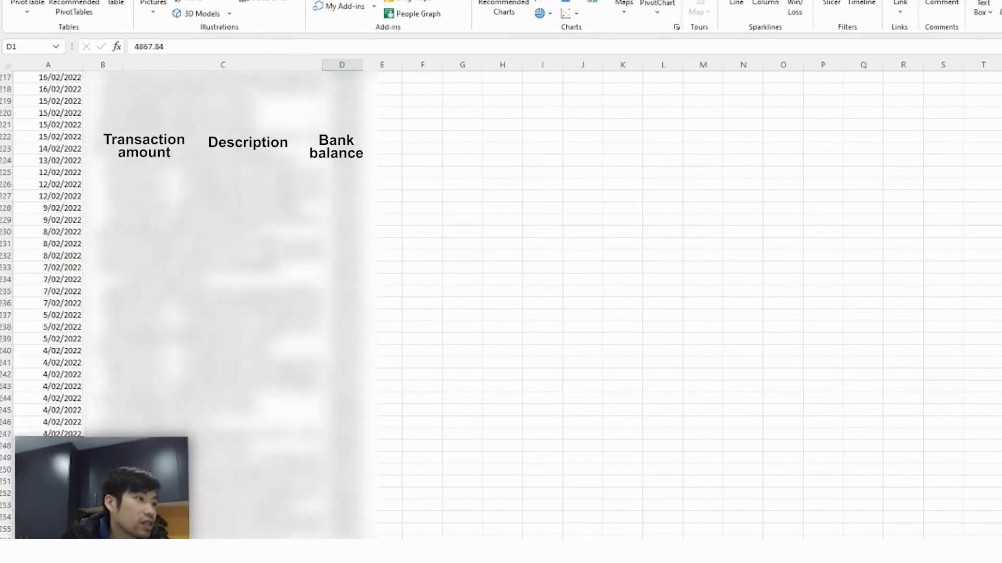
scroll(501, 305, "down", 20)
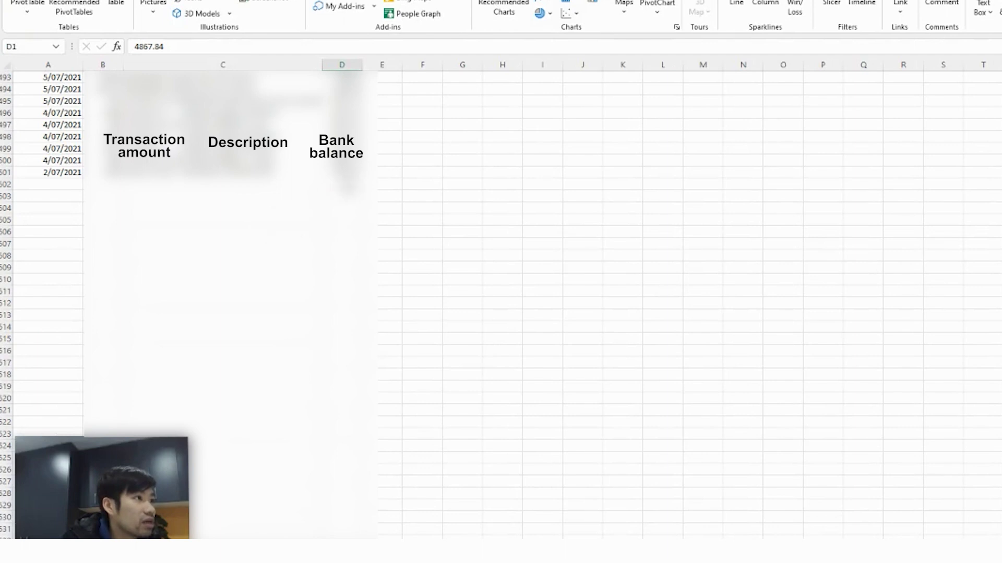
left_click(343, 184)
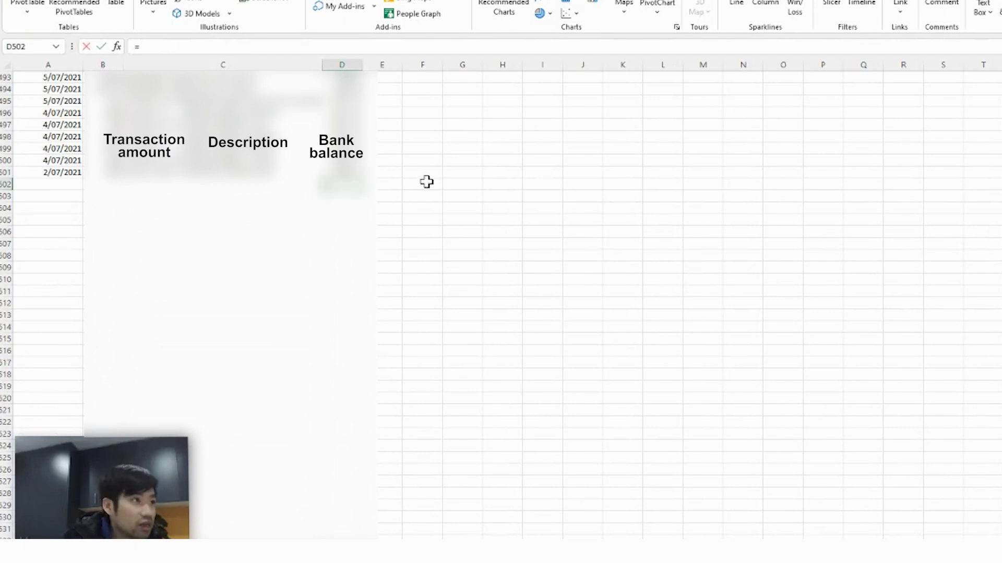
type("=")
key("Up")
key("Left")
key("Left")
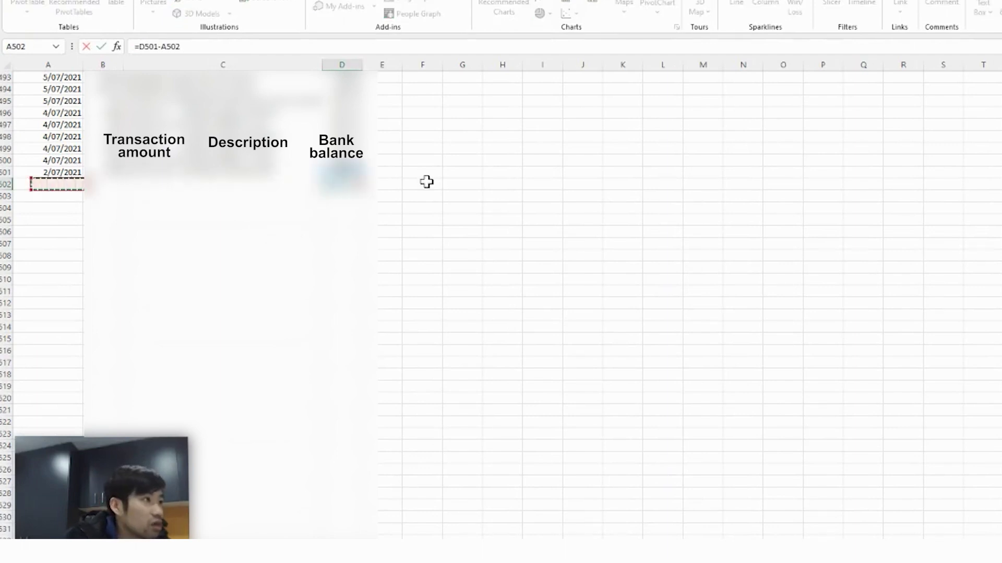
key("Return")
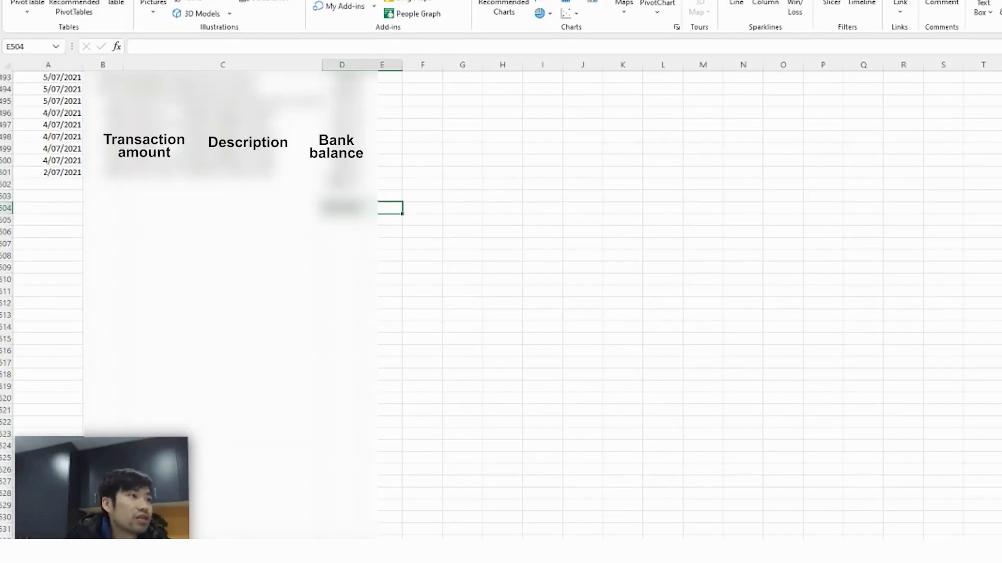
key("Up")
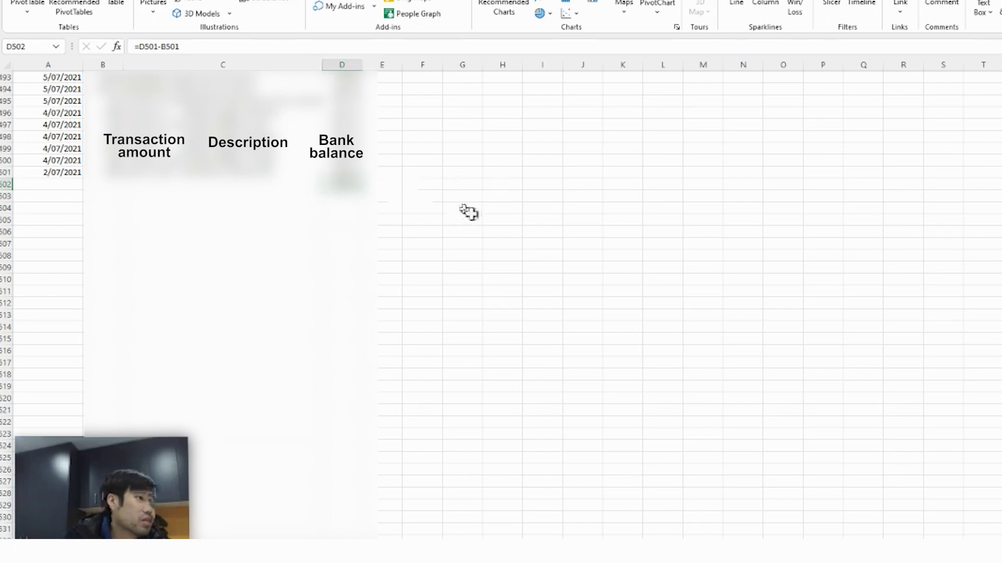
scroll(448, 326, "up", 3)
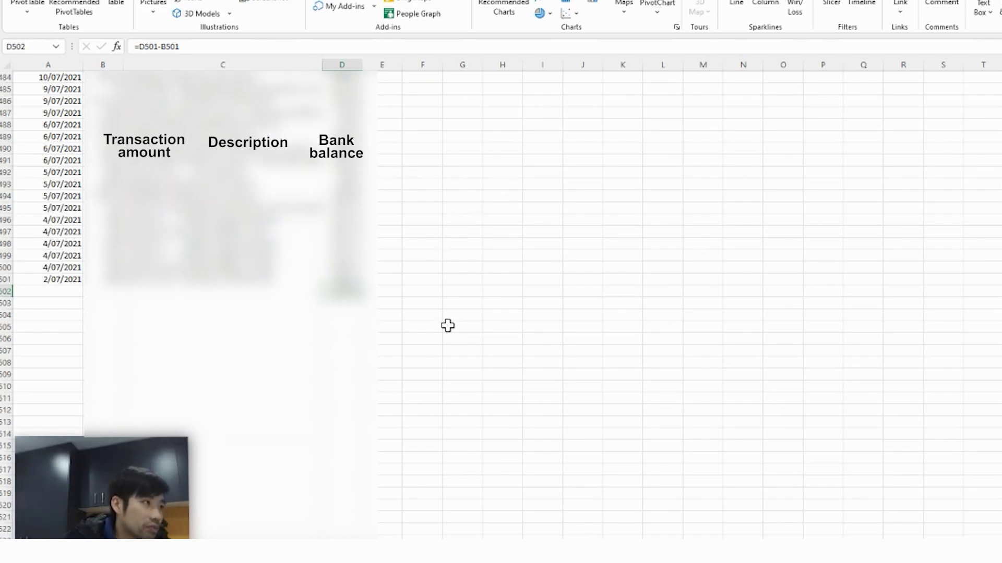
key("Delete")
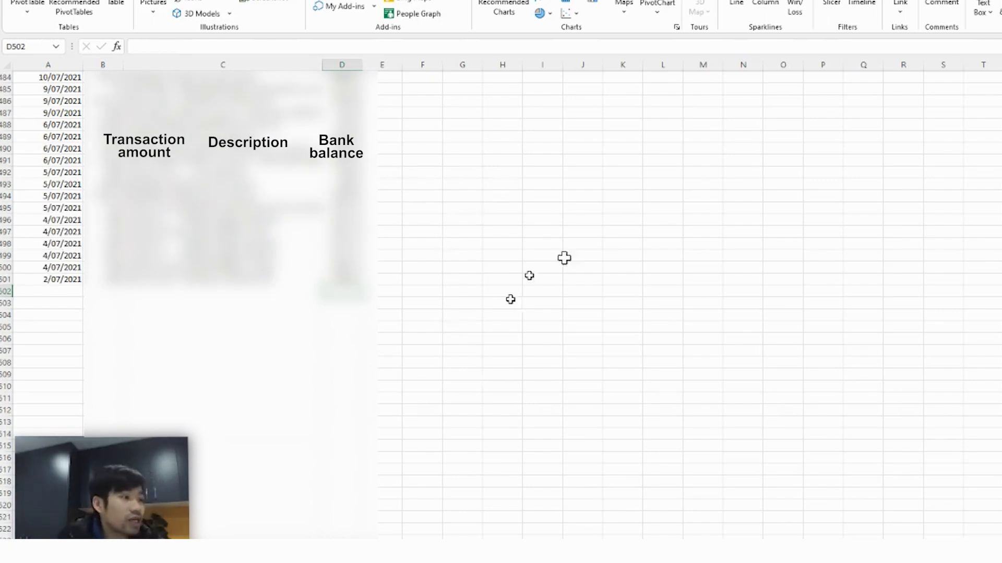
- Scroll back up the statement, highlight the 2198.77 block in Book1, and minimise Excel
left_click(369, 267)
scroll(501, 271, "up", 19)
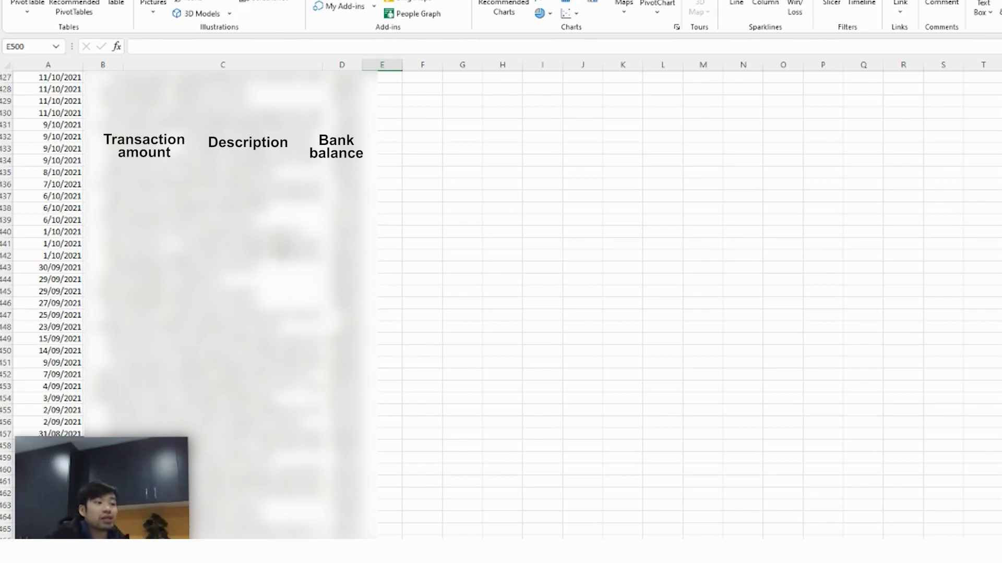
scroll(436, 203, "down", 11)
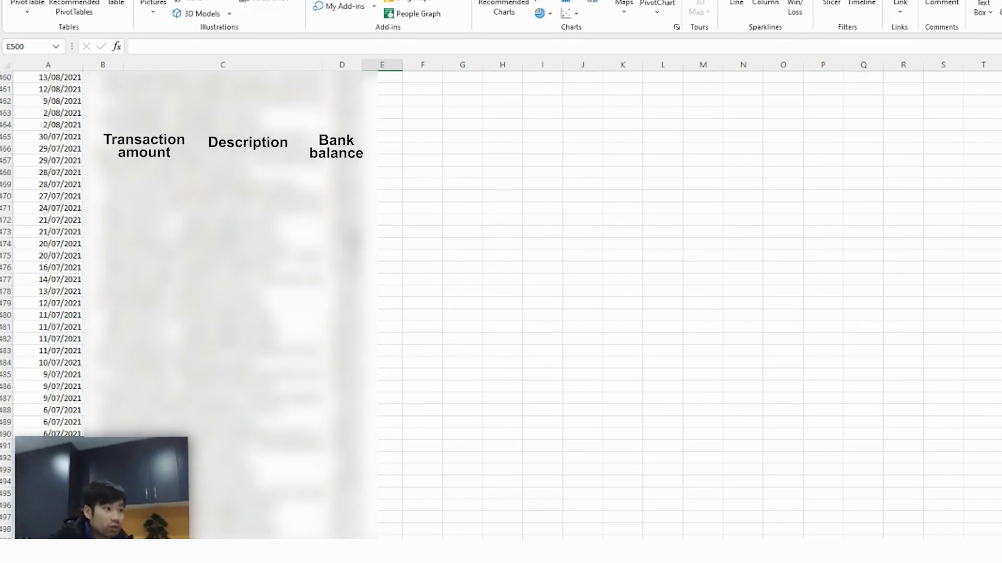
scroll(465, 447, "up", 12)
scroll(465, 446, "up", 20)
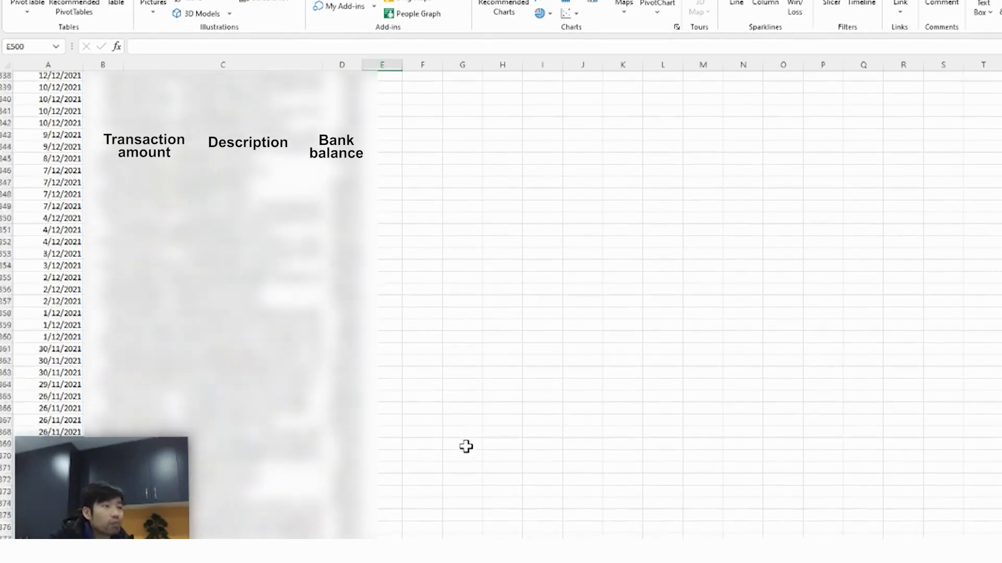
scroll(466, 446, "up", 20)
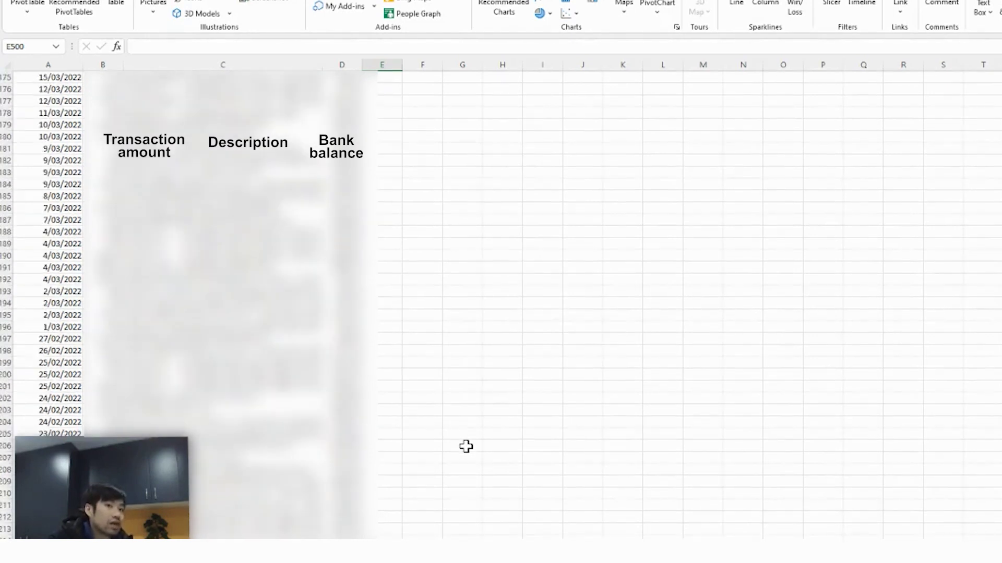
scroll(466, 447, "up", 20)
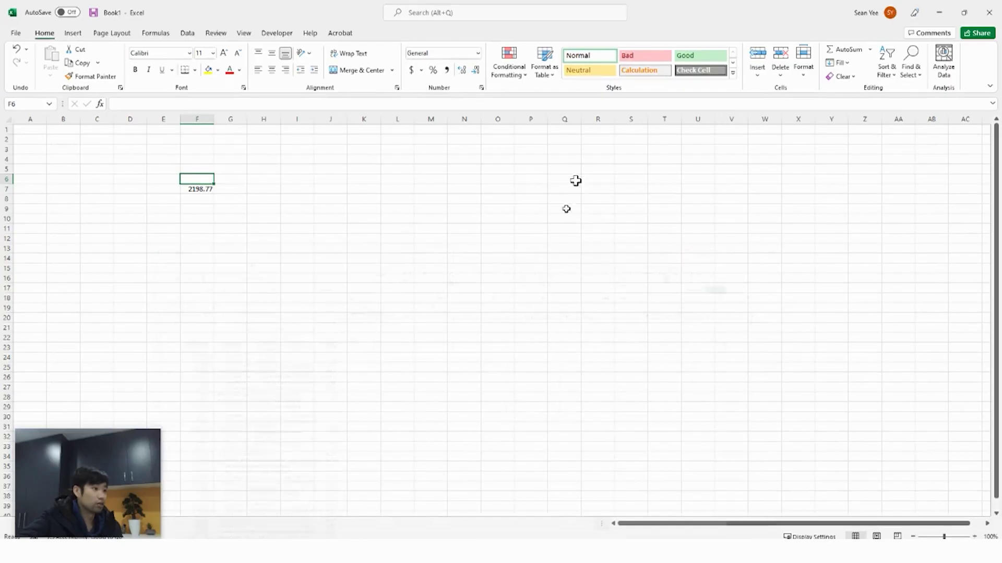
left_click(216, 219)
left_click_drag(216, 211, 125, 159)
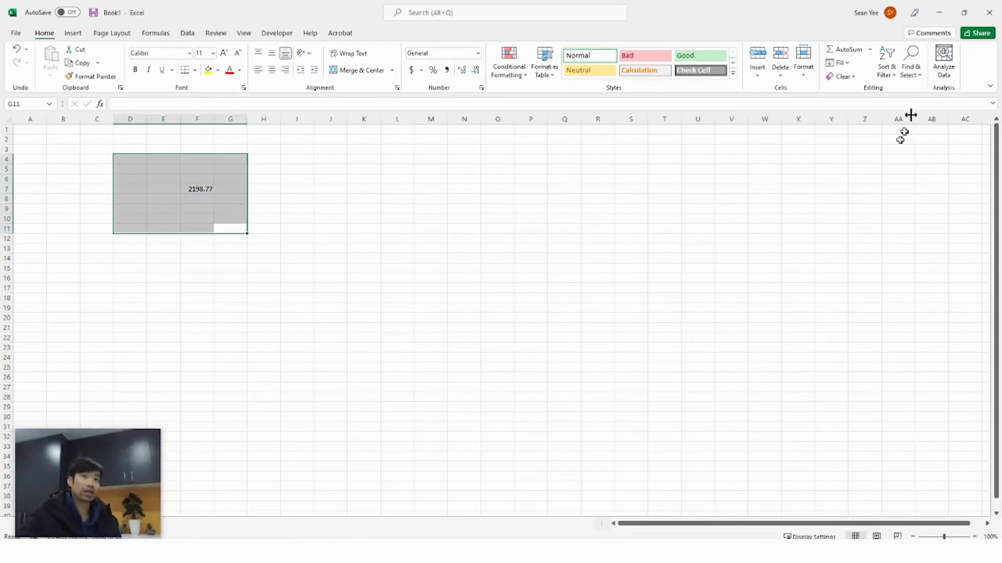
left_click(939, 12)
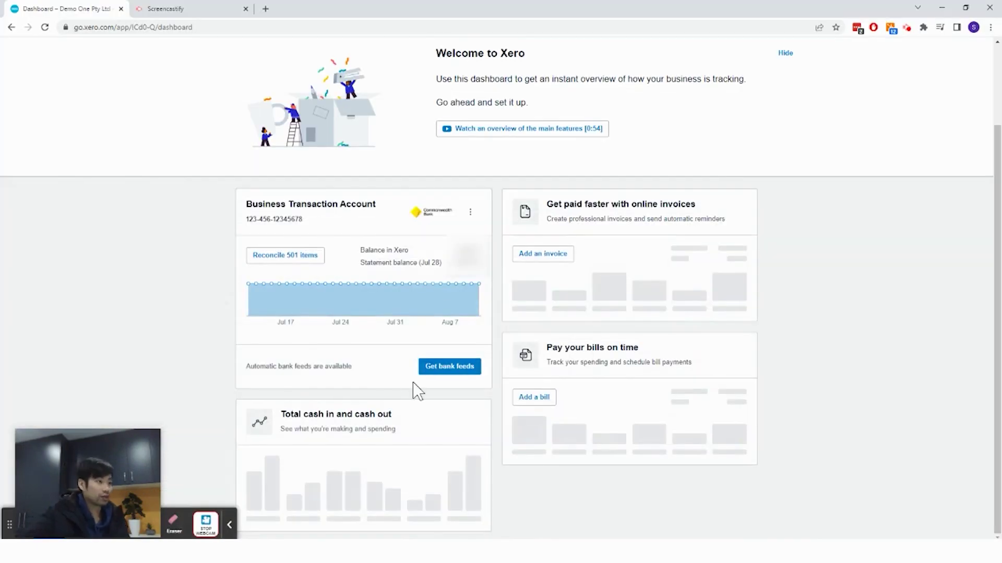